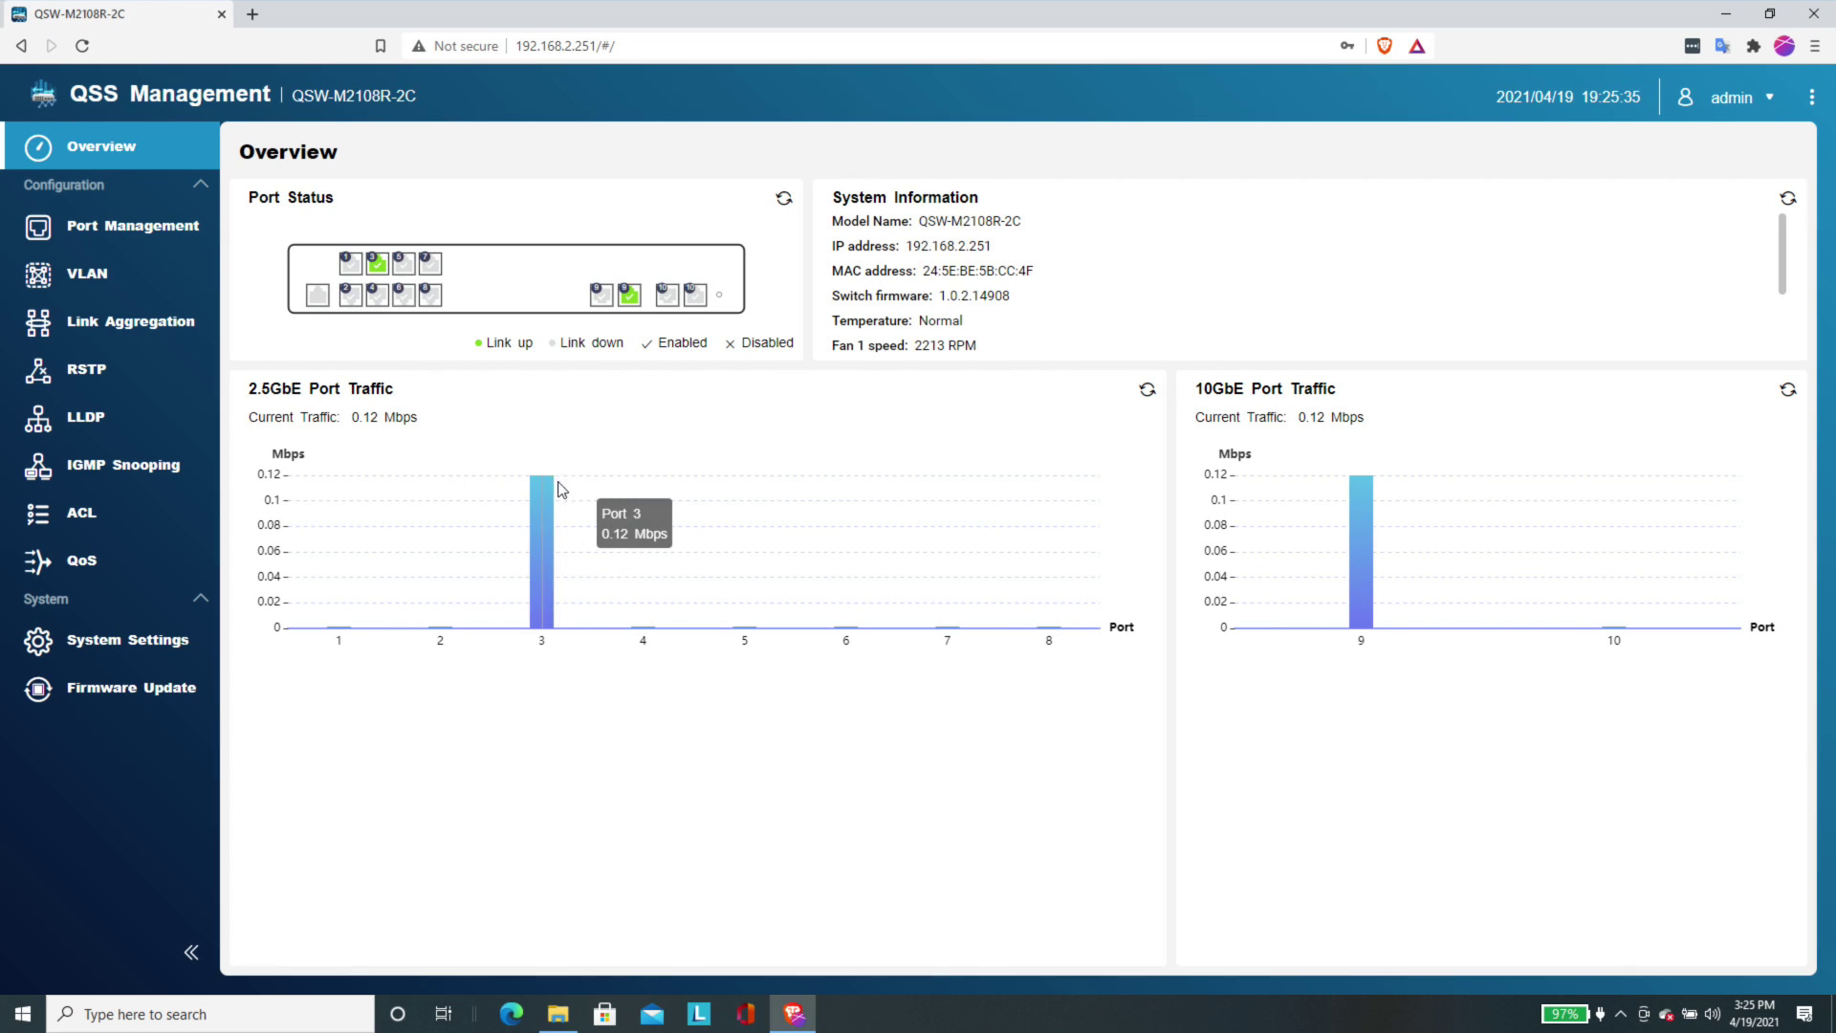
# - Open the port management page and review the link status and speed of all ports and LAG groups
pyautogui.click(139, 245)
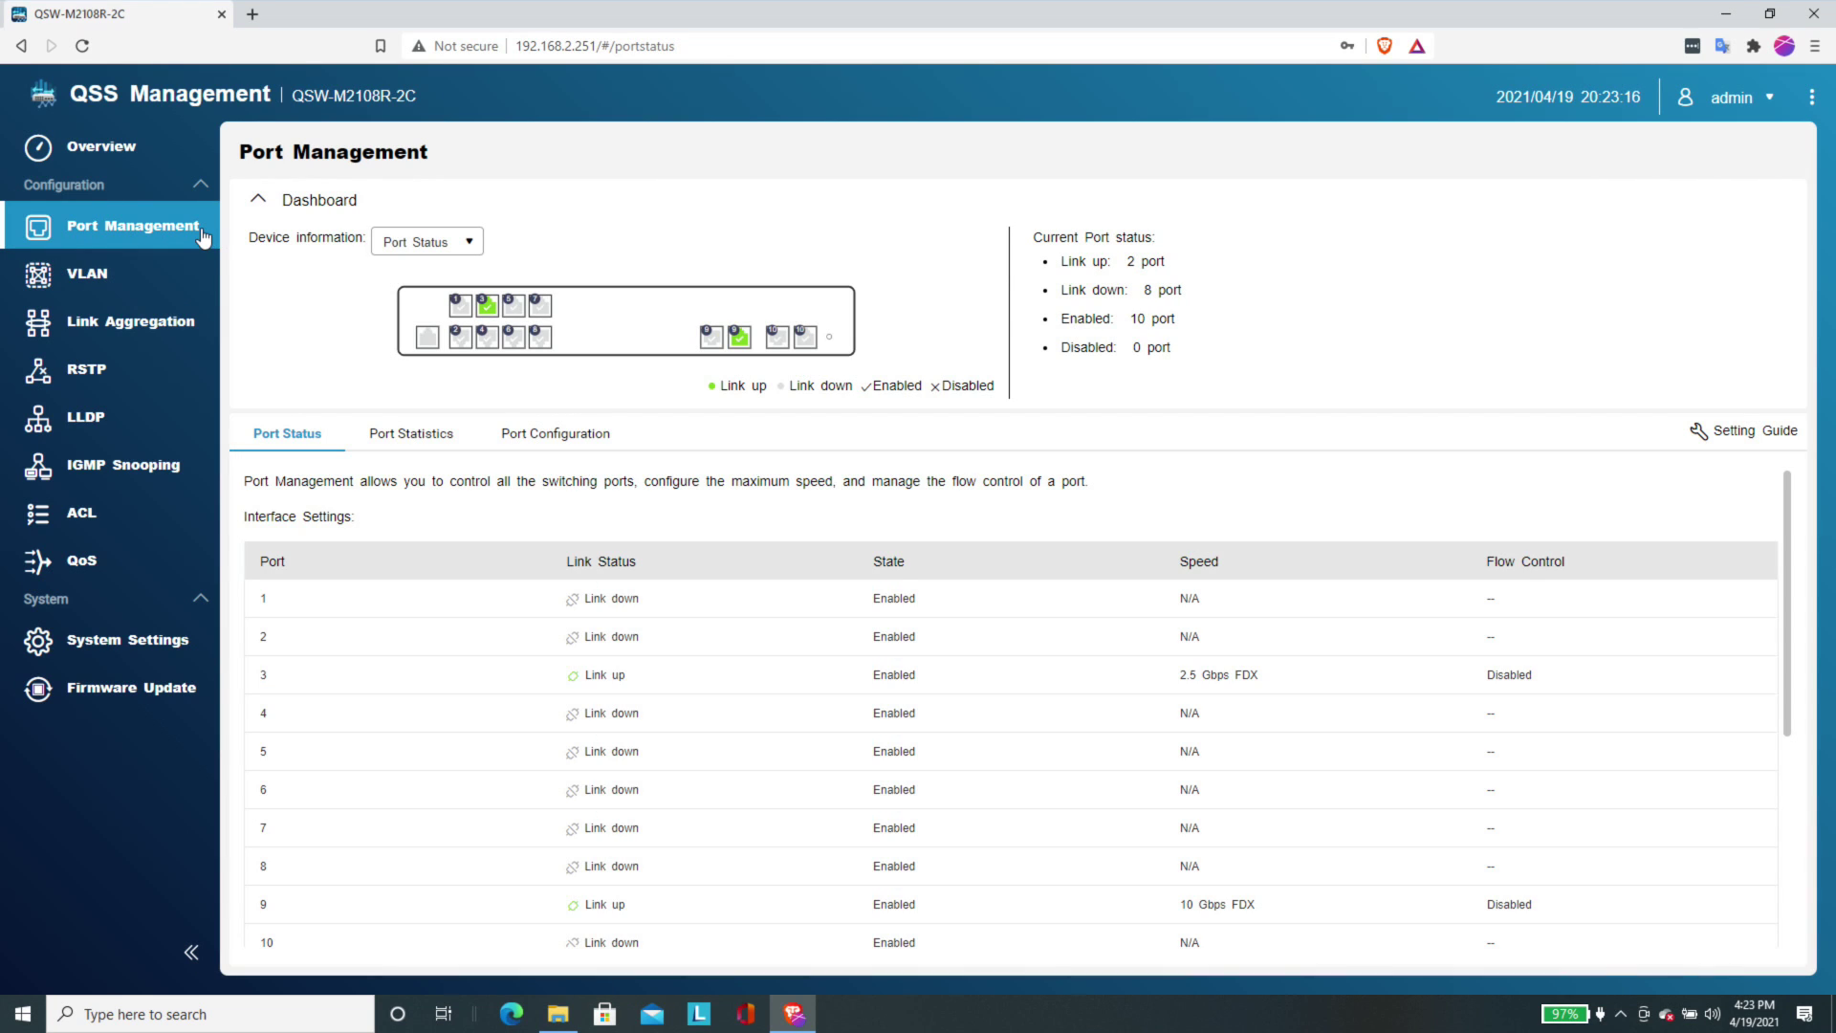
pyautogui.scroll(-3, 592, 584)
pyautogui.scroll(3, 590, 586)
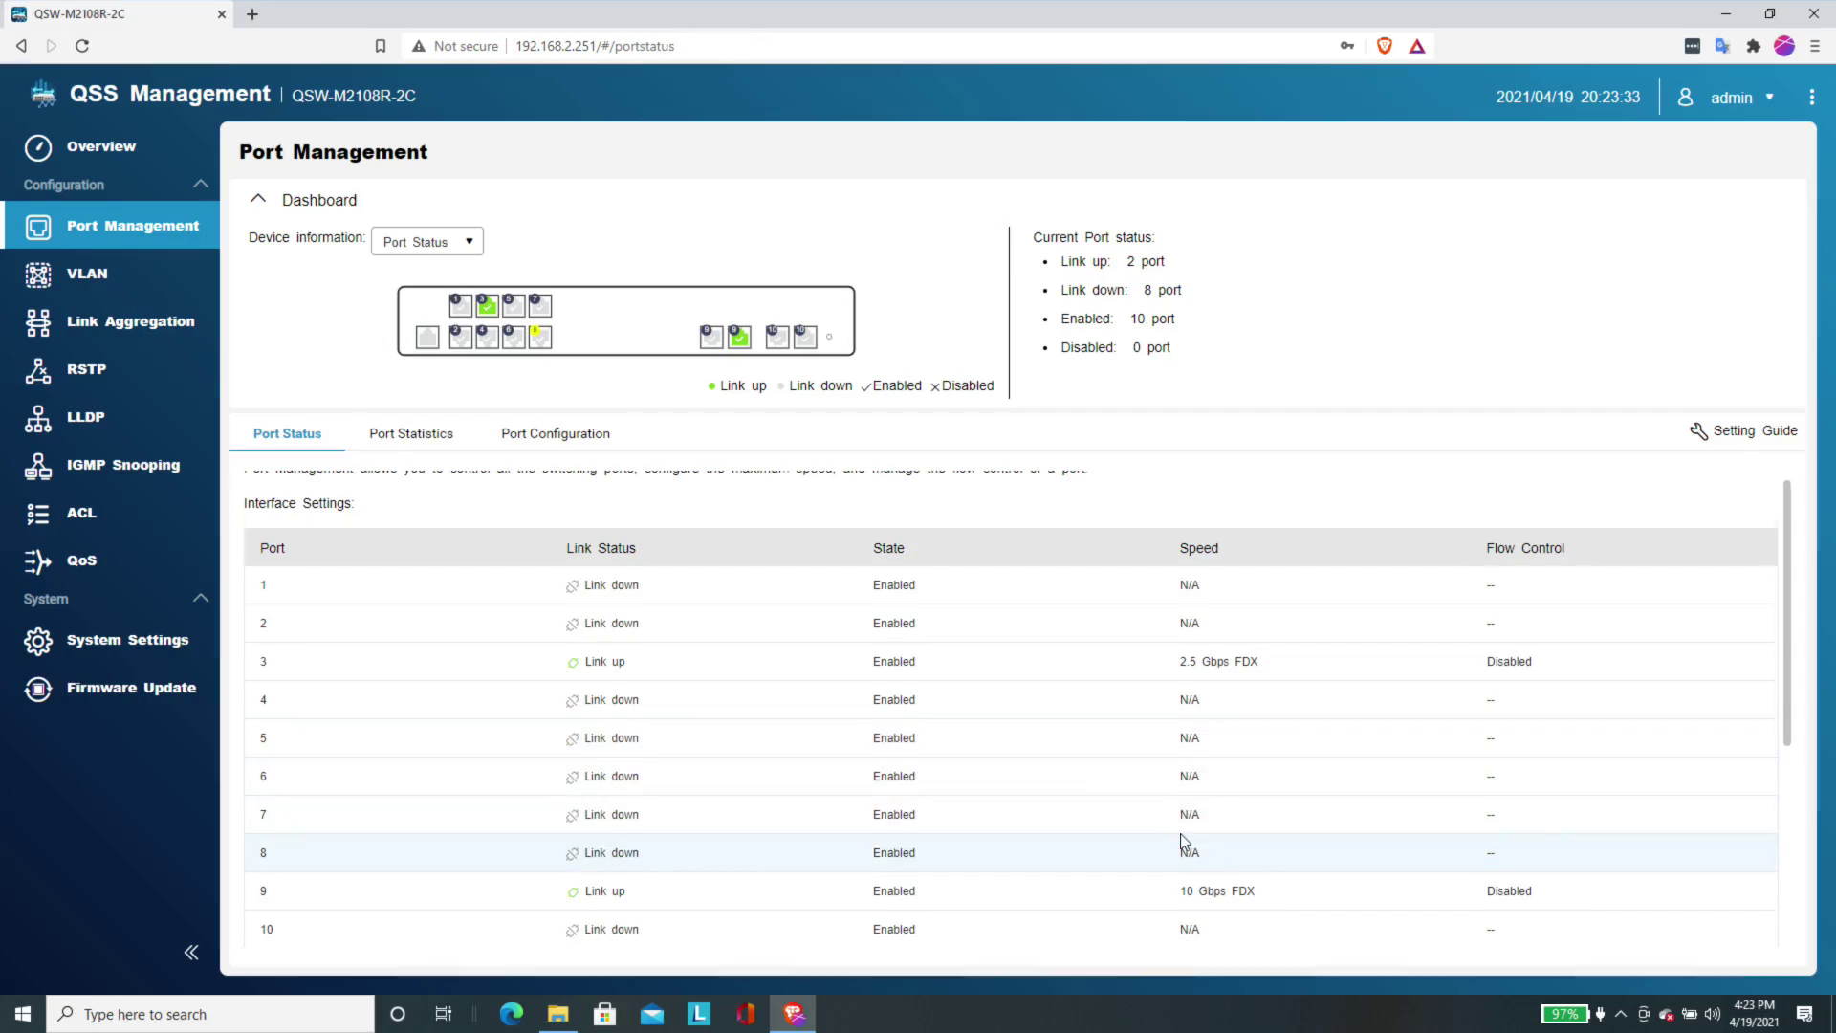
pyautogui.scroll(-3, 1185, 842)
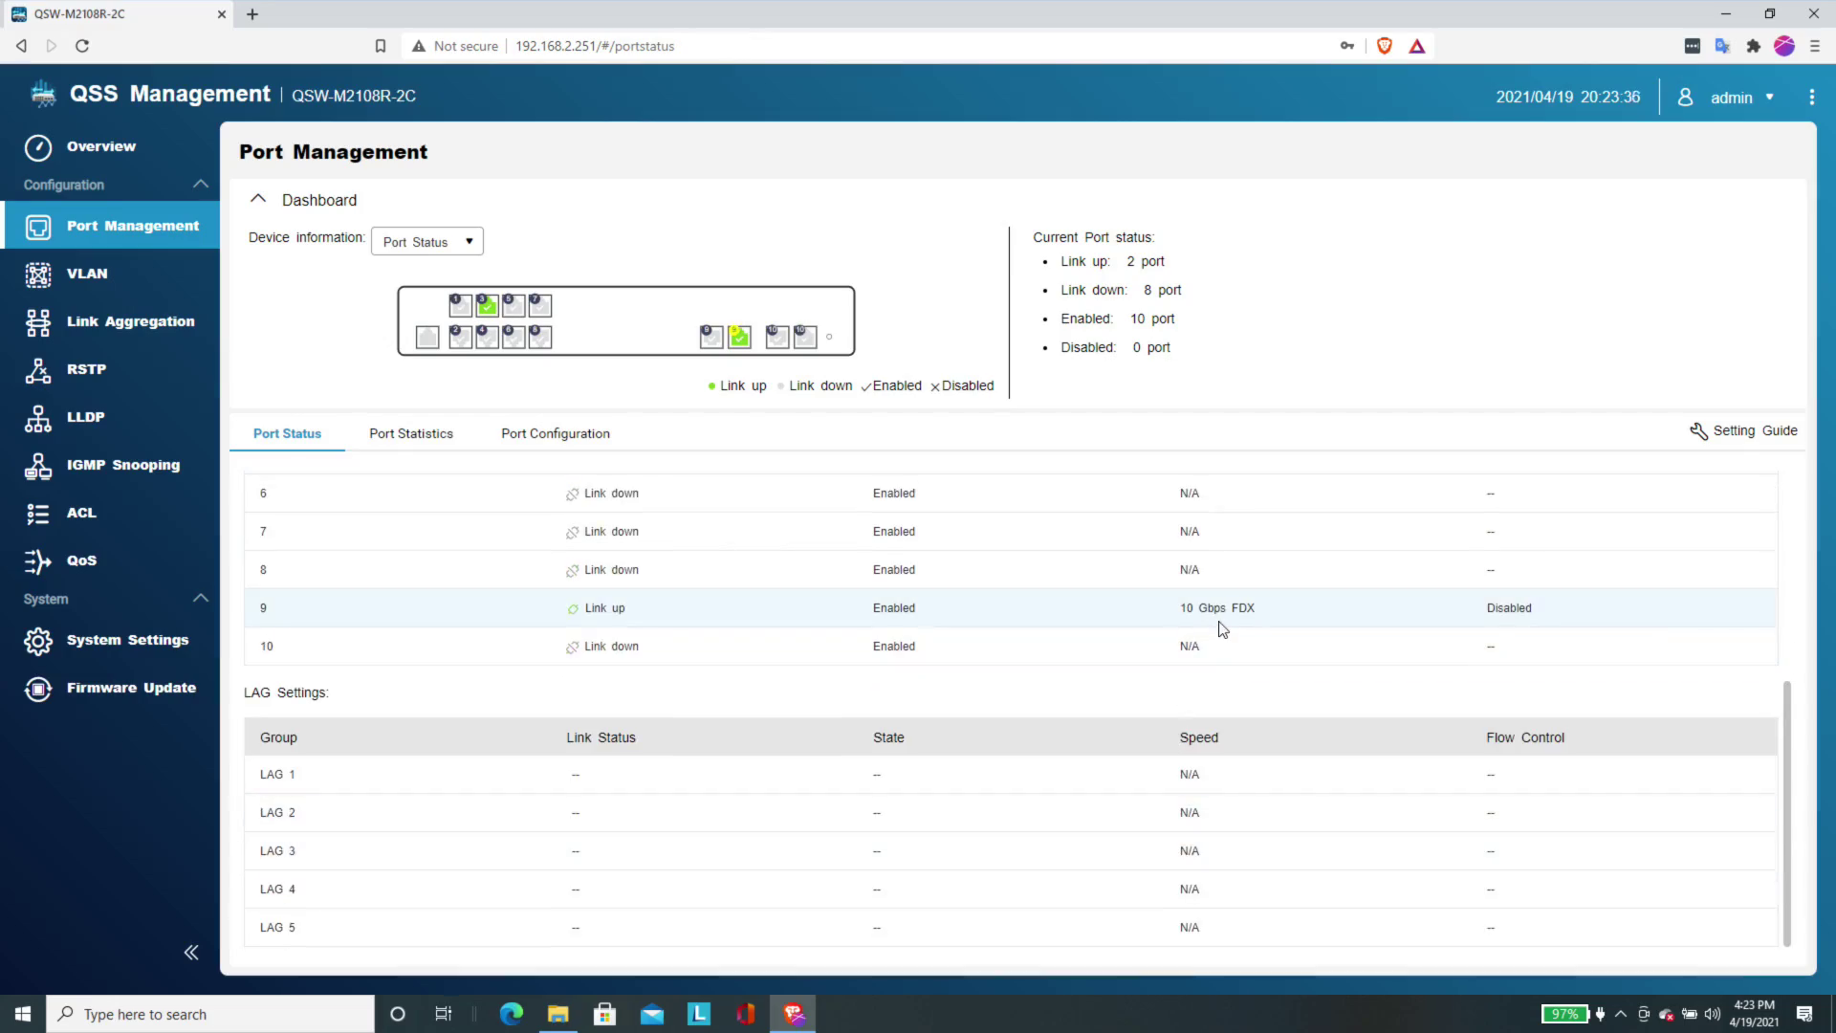
# - View the port statistics charts for Errors and return them to the Bytes type
pyautogui.click(422, 434)
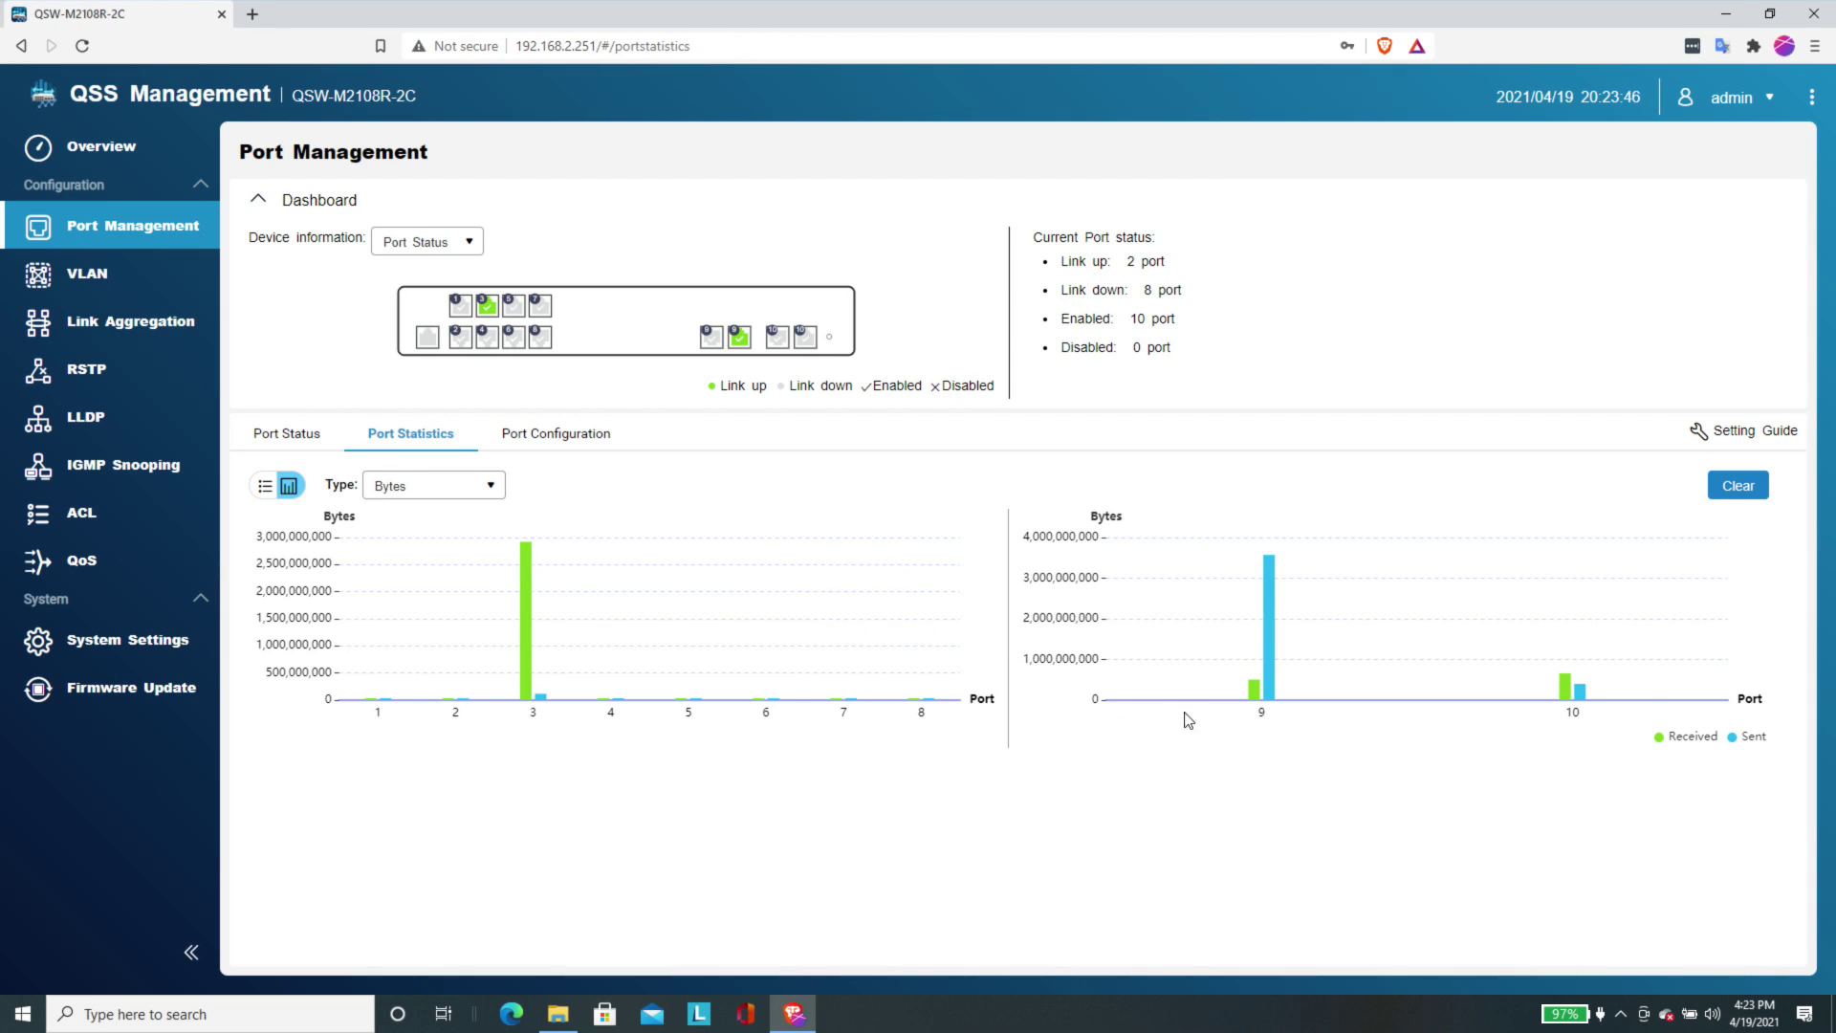
pyautogui.click(444, 485)
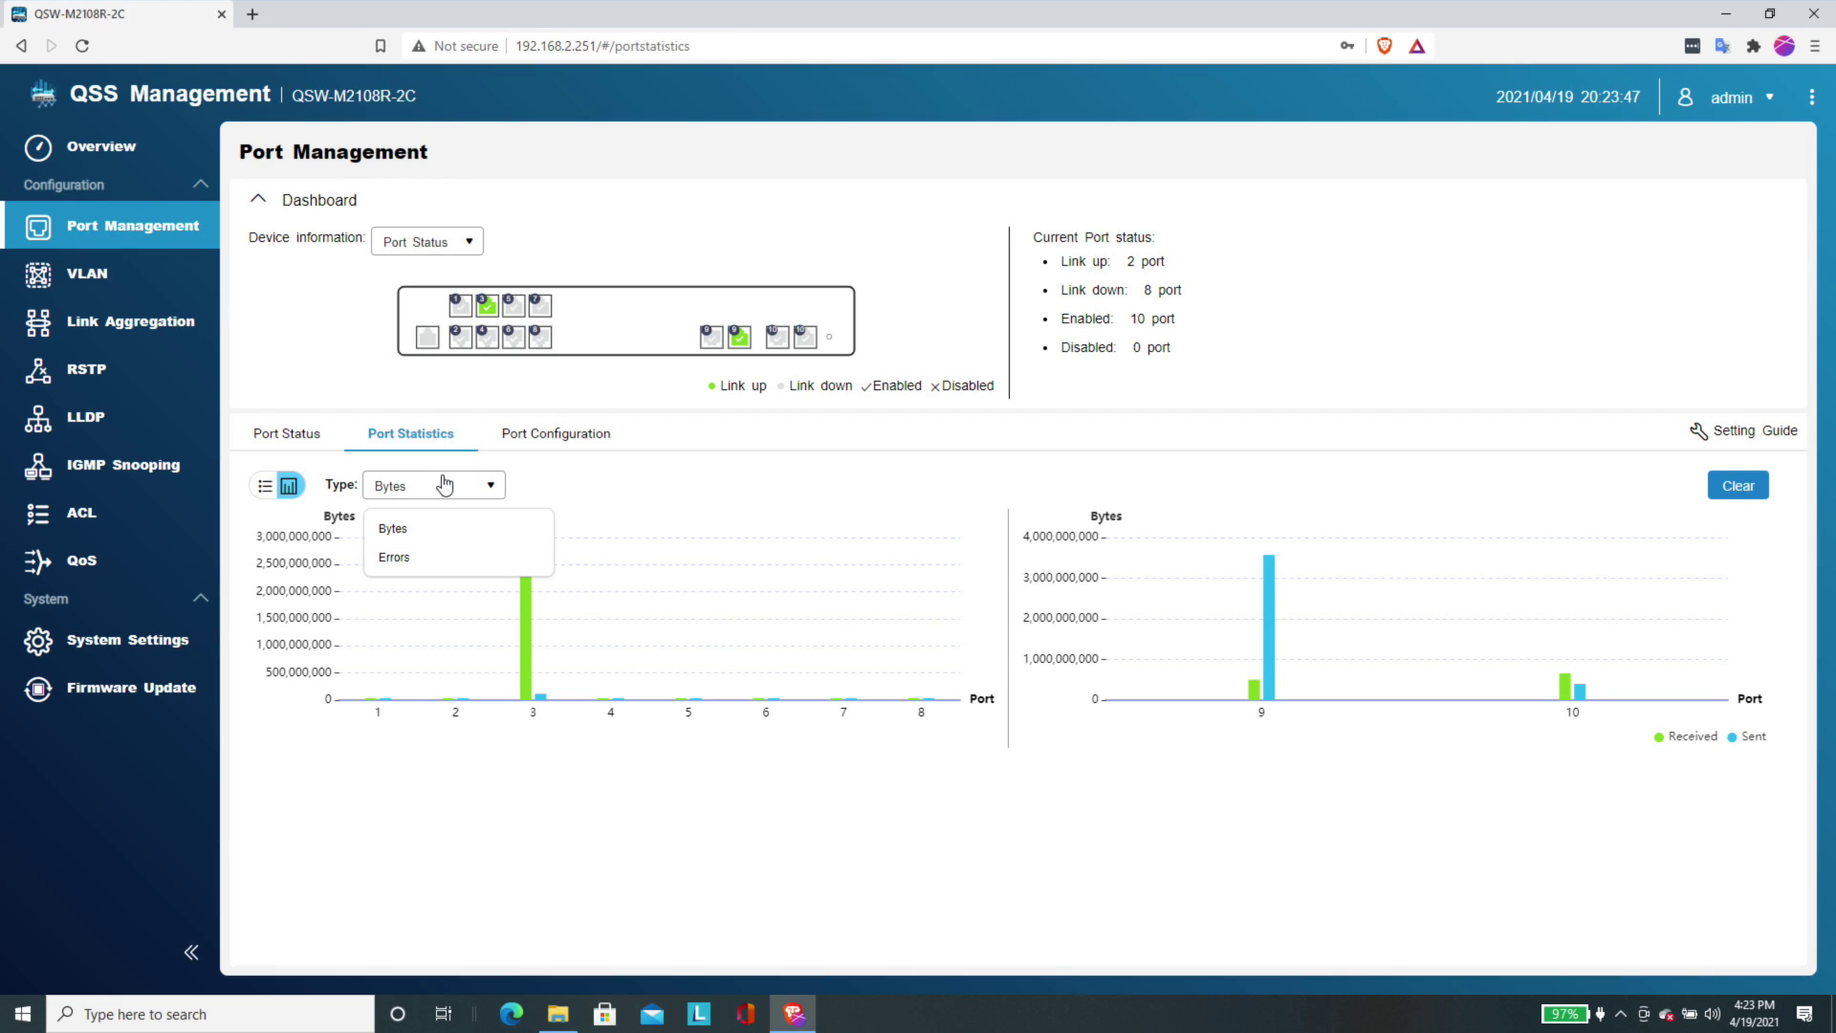
pyautogui.click(418, 560)
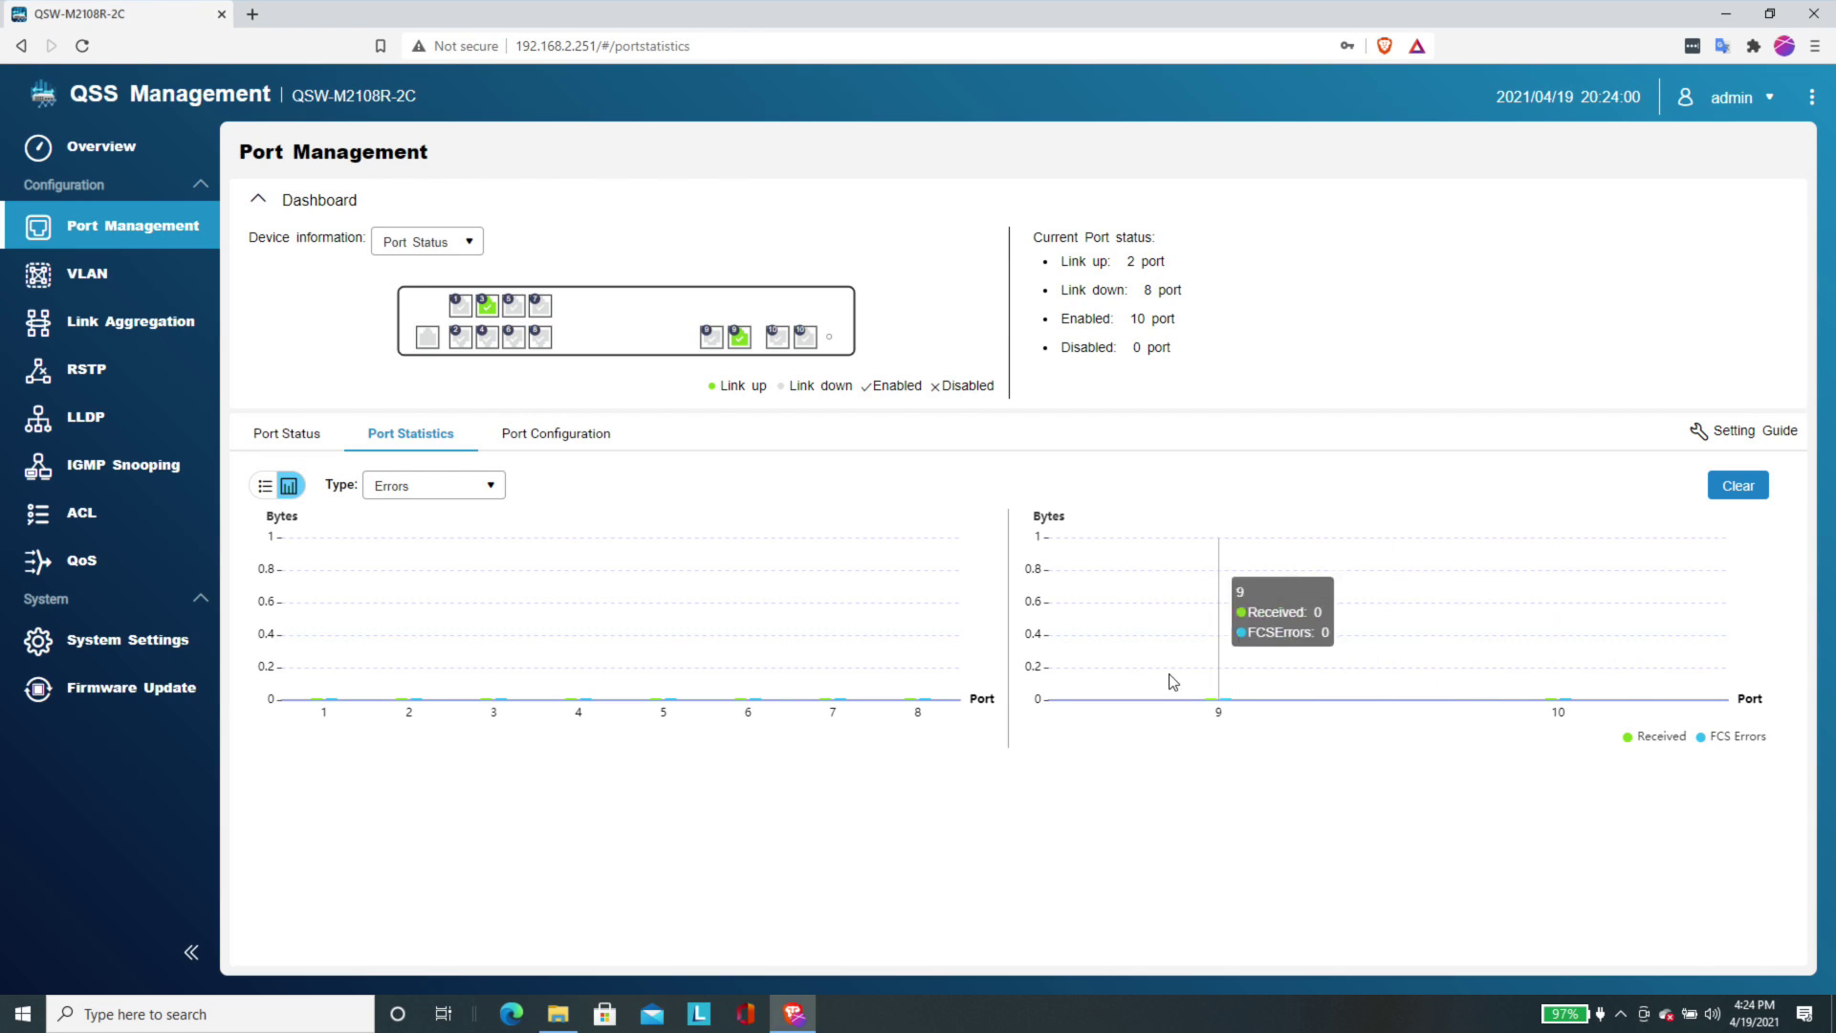
pyautogui.click(438, 487)
pyautogui.click(443, 527)
# - Open the port configuration and look through the interface and LAG settings of the switch
pyautogui.click(564, 449)
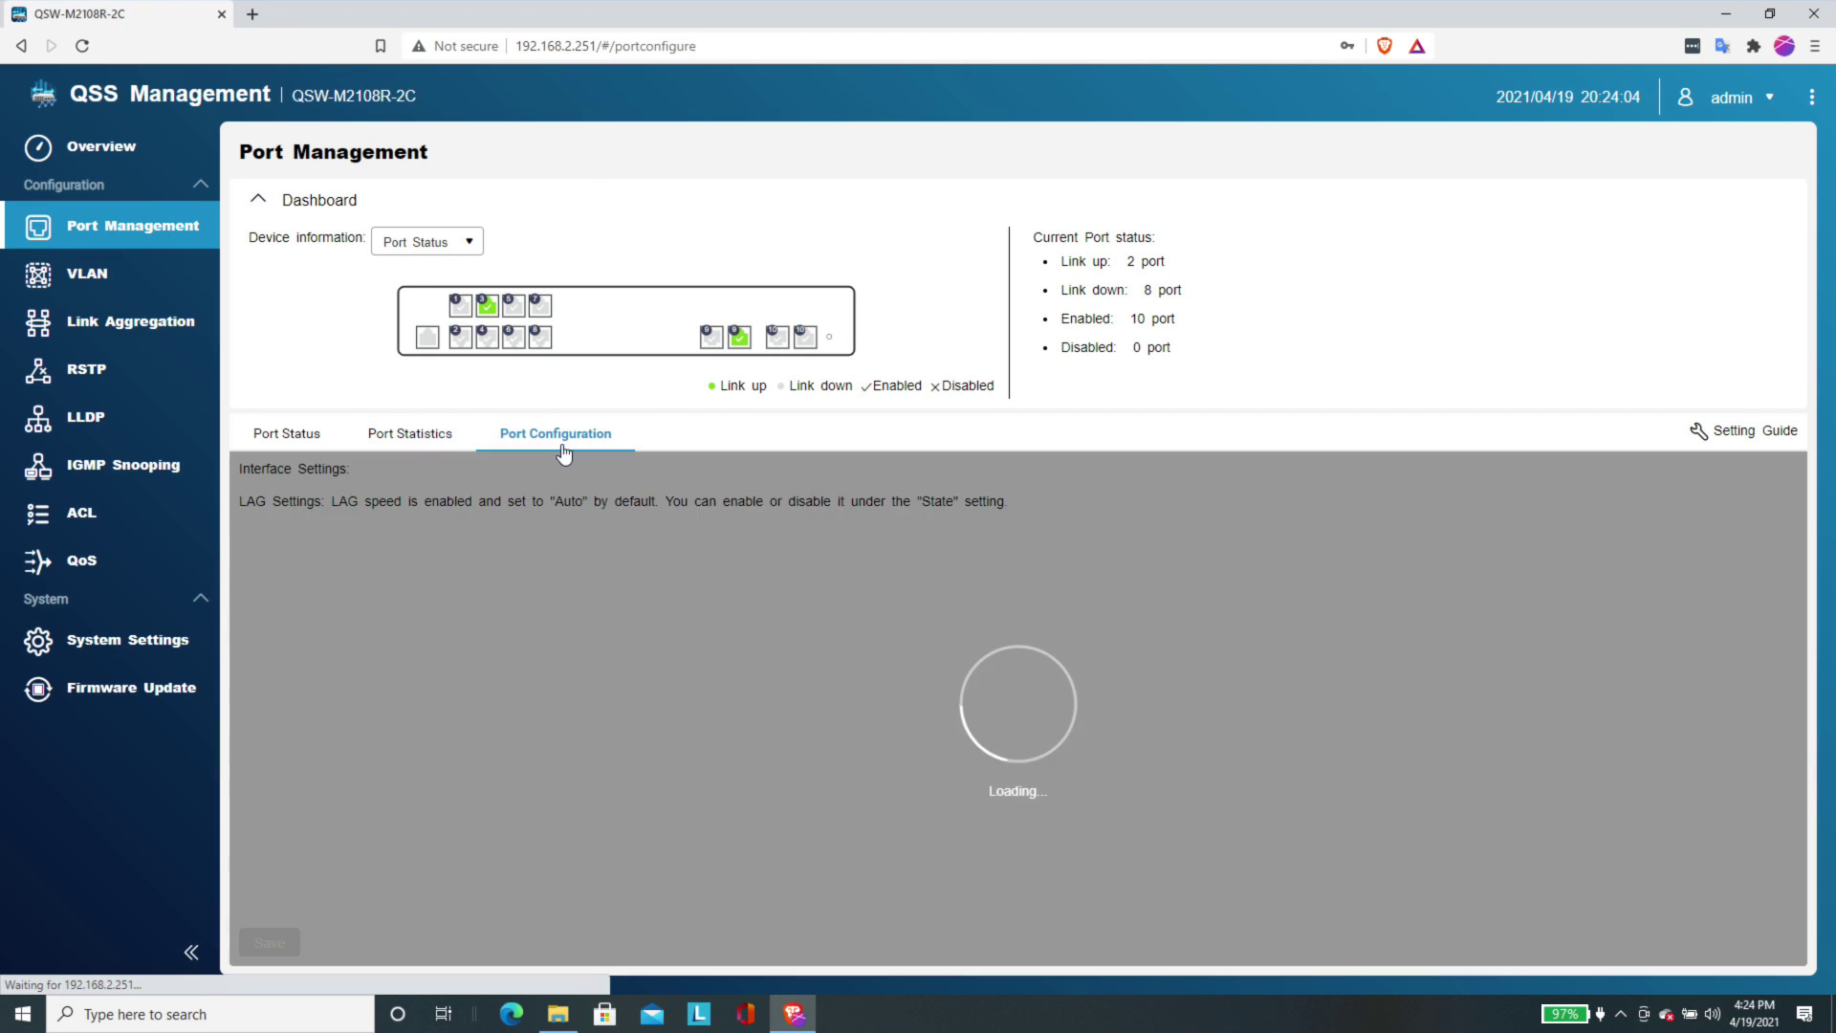
pyautogui.scroll(-3, 1012, 702)
pyautogui.scroll(2, 1012, 702)
pyautogui.scroll(1, 1016, 708)
pyautogui.scroll(-3, 1015, 709)
pyautogui.scroll(3, 1016, 708)
pyautogui.scroll(-3, 1015, 709)
pyautogui.scroll(3, 1016, 708)
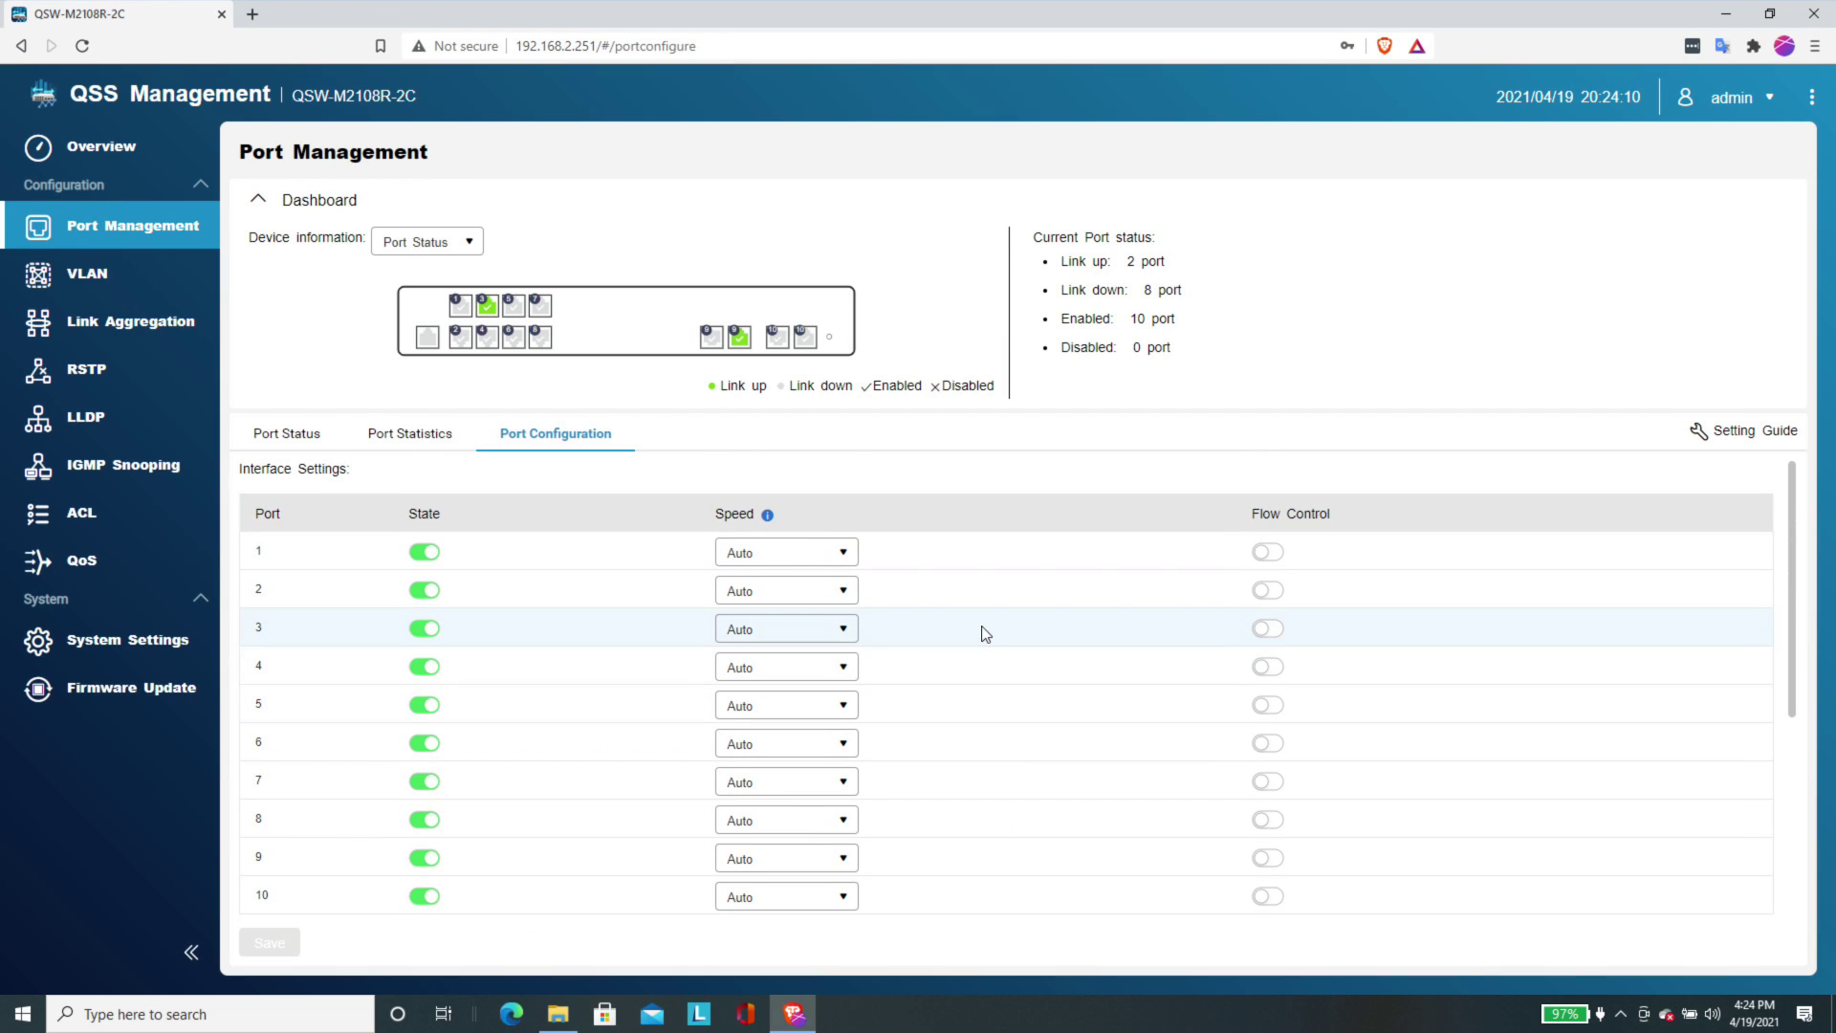
# - Check which speed options are available for port 1, leaving the setting on Auto
pyautogui.click(819, 559)
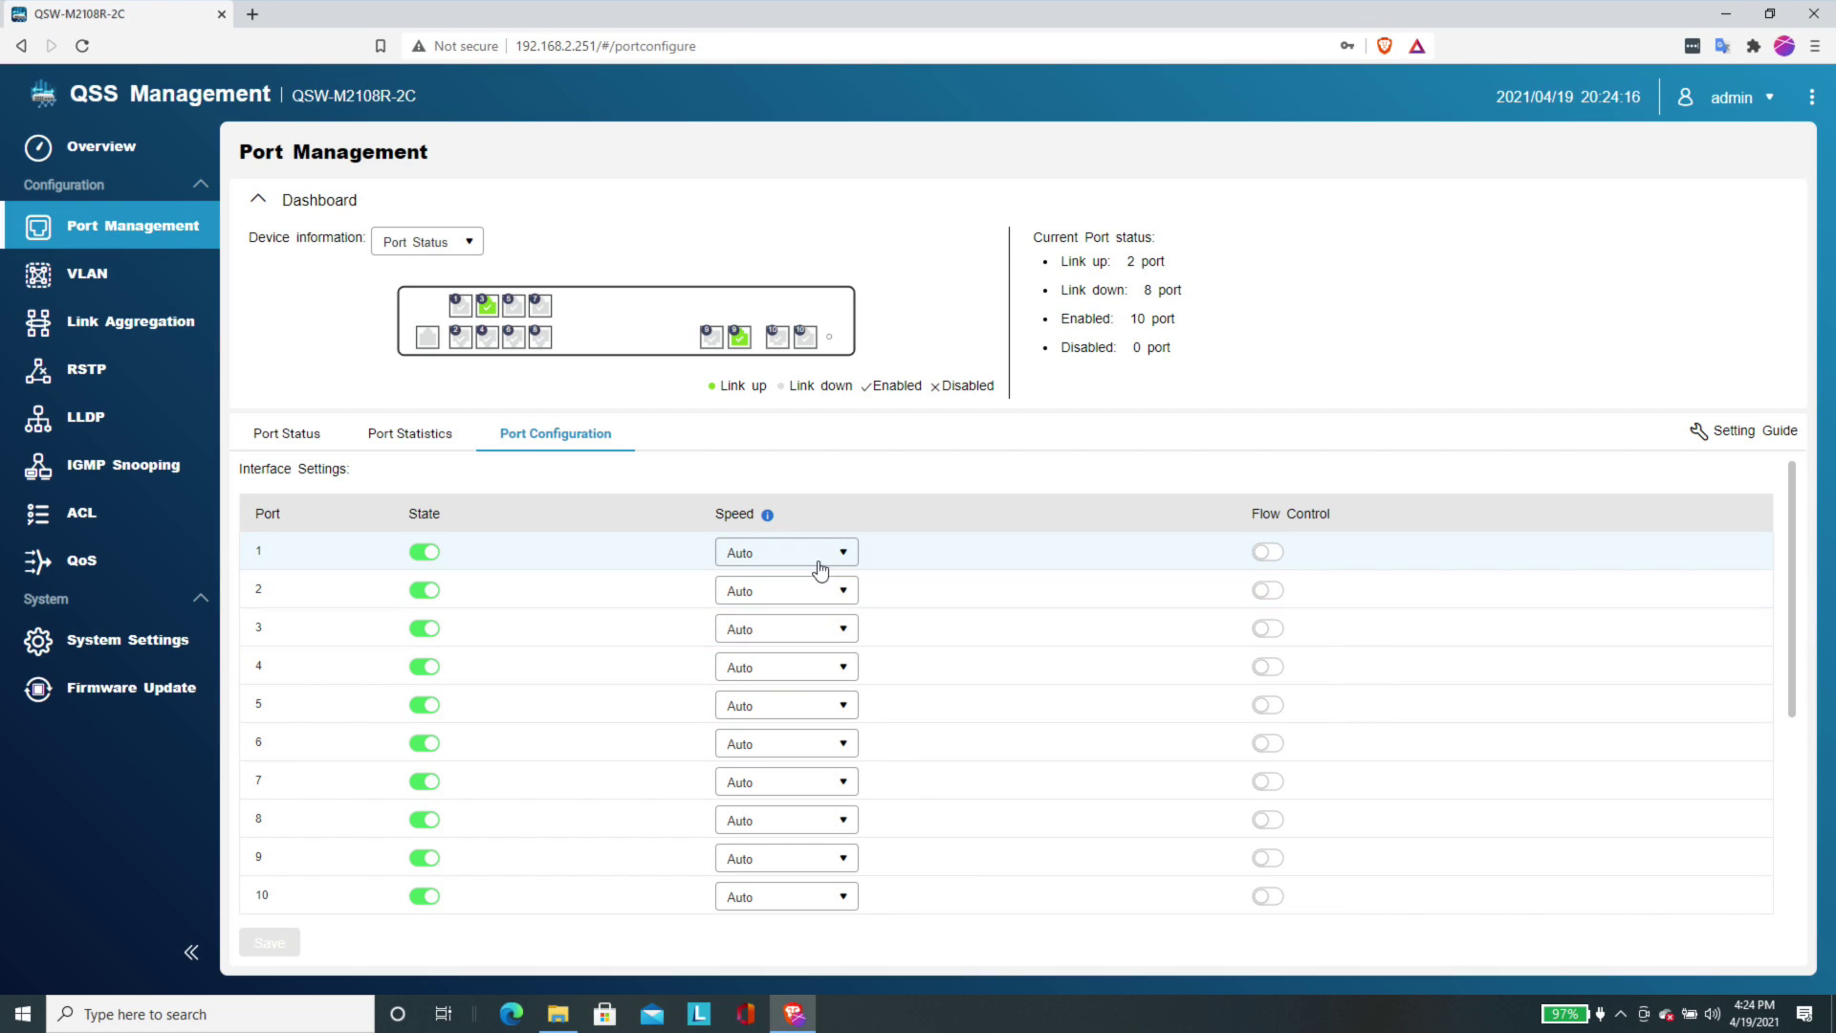
pyautogui.click(819, 568)
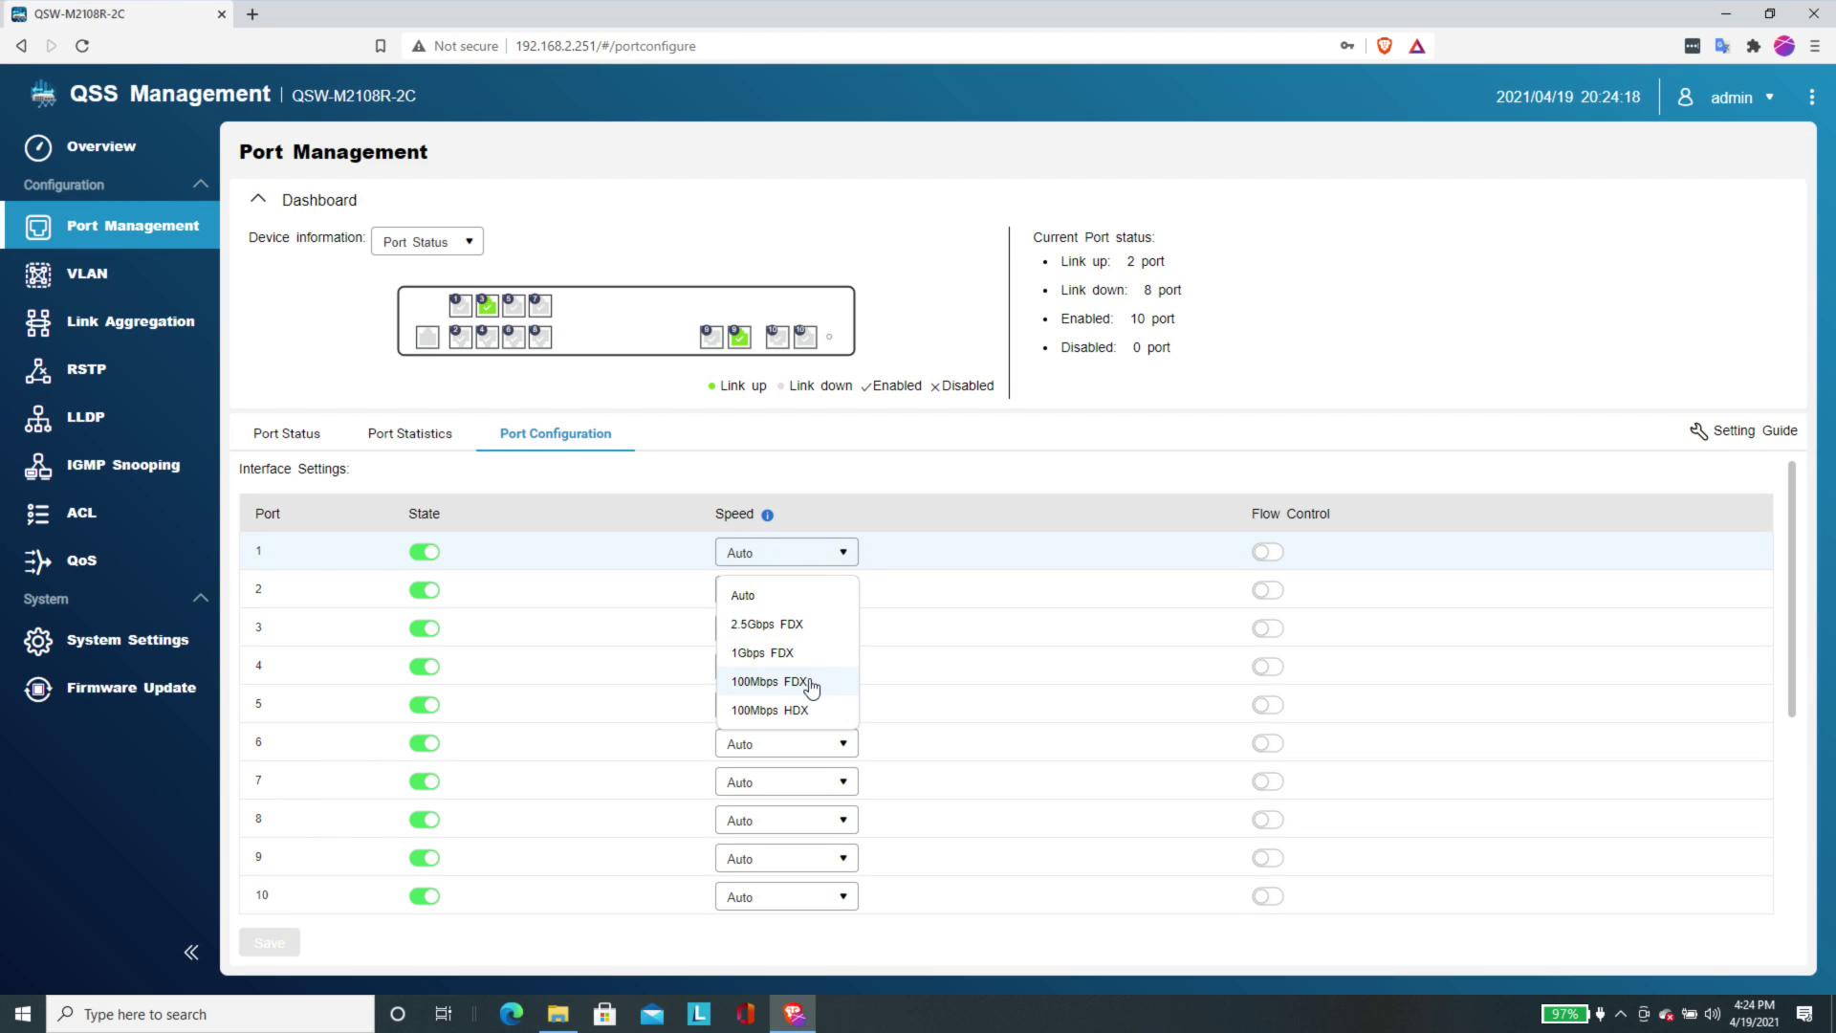
pyautogui.click(986, 847)
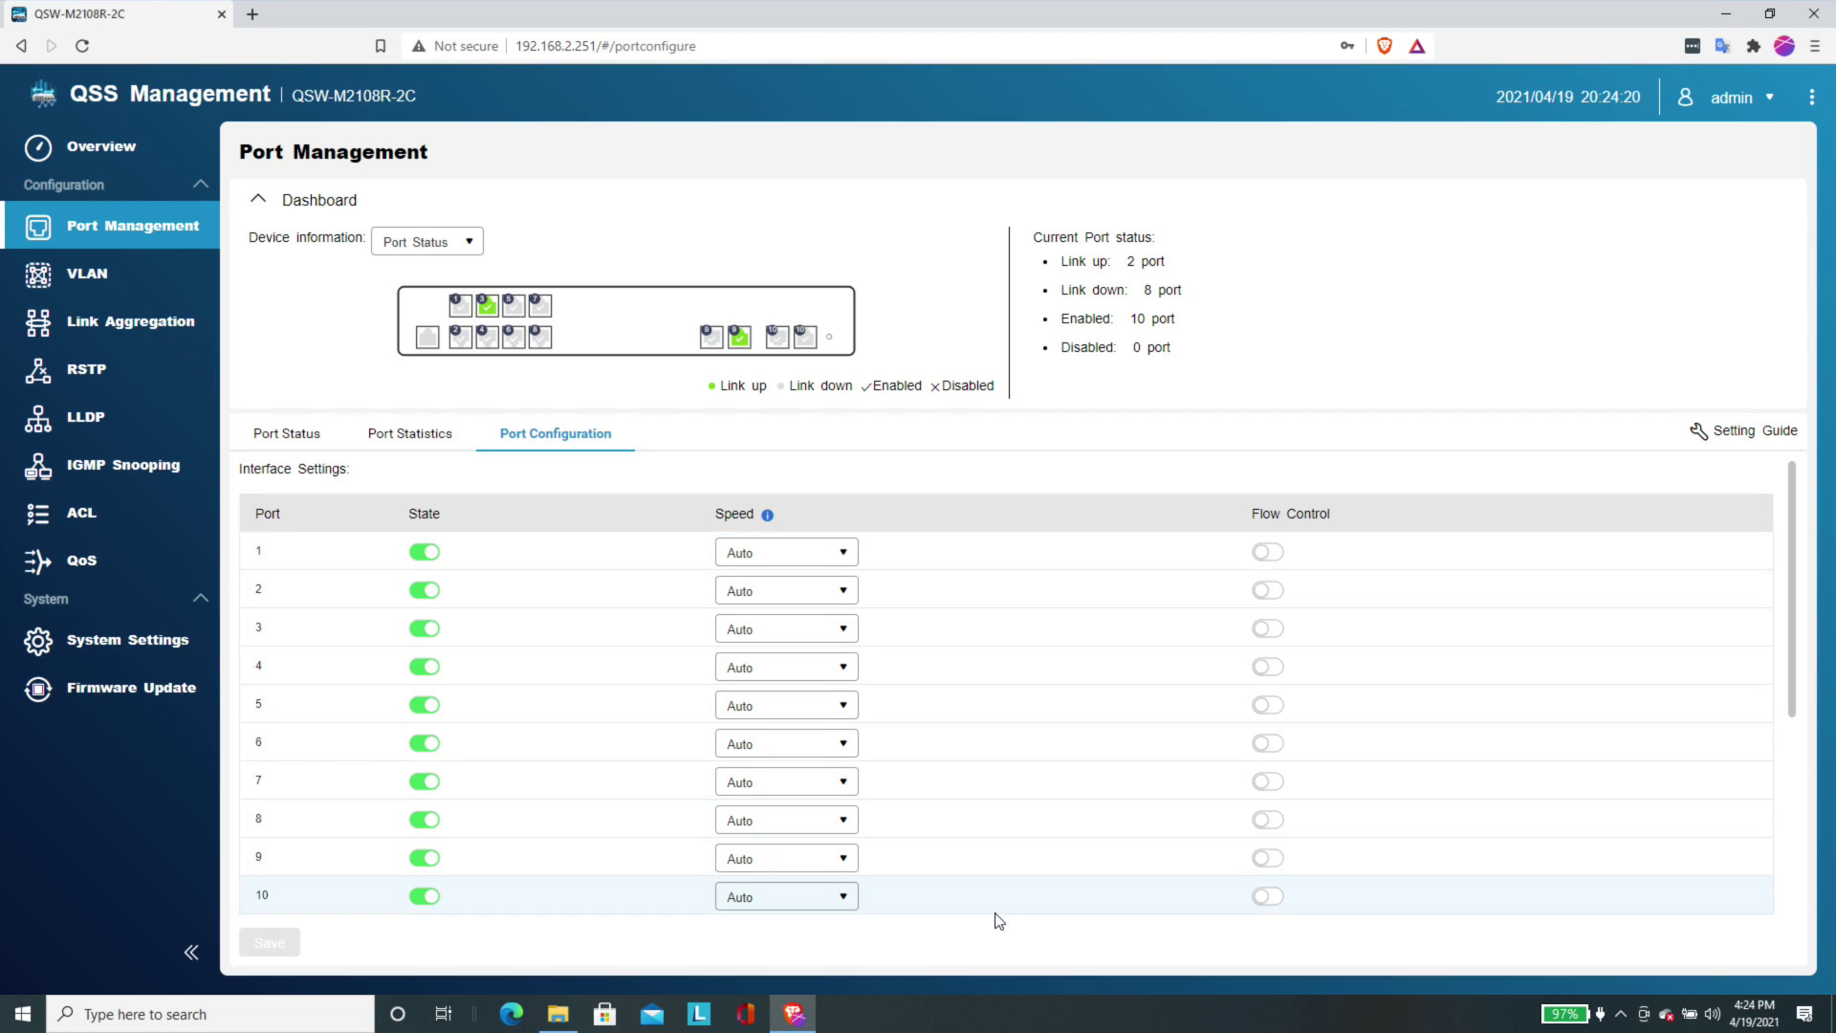
# - Check which speed options are available for port 9 and look over the rest of the port configuration
pyautogui.scroll(-3, 992, 913)
pyautogui.click(818, 612)
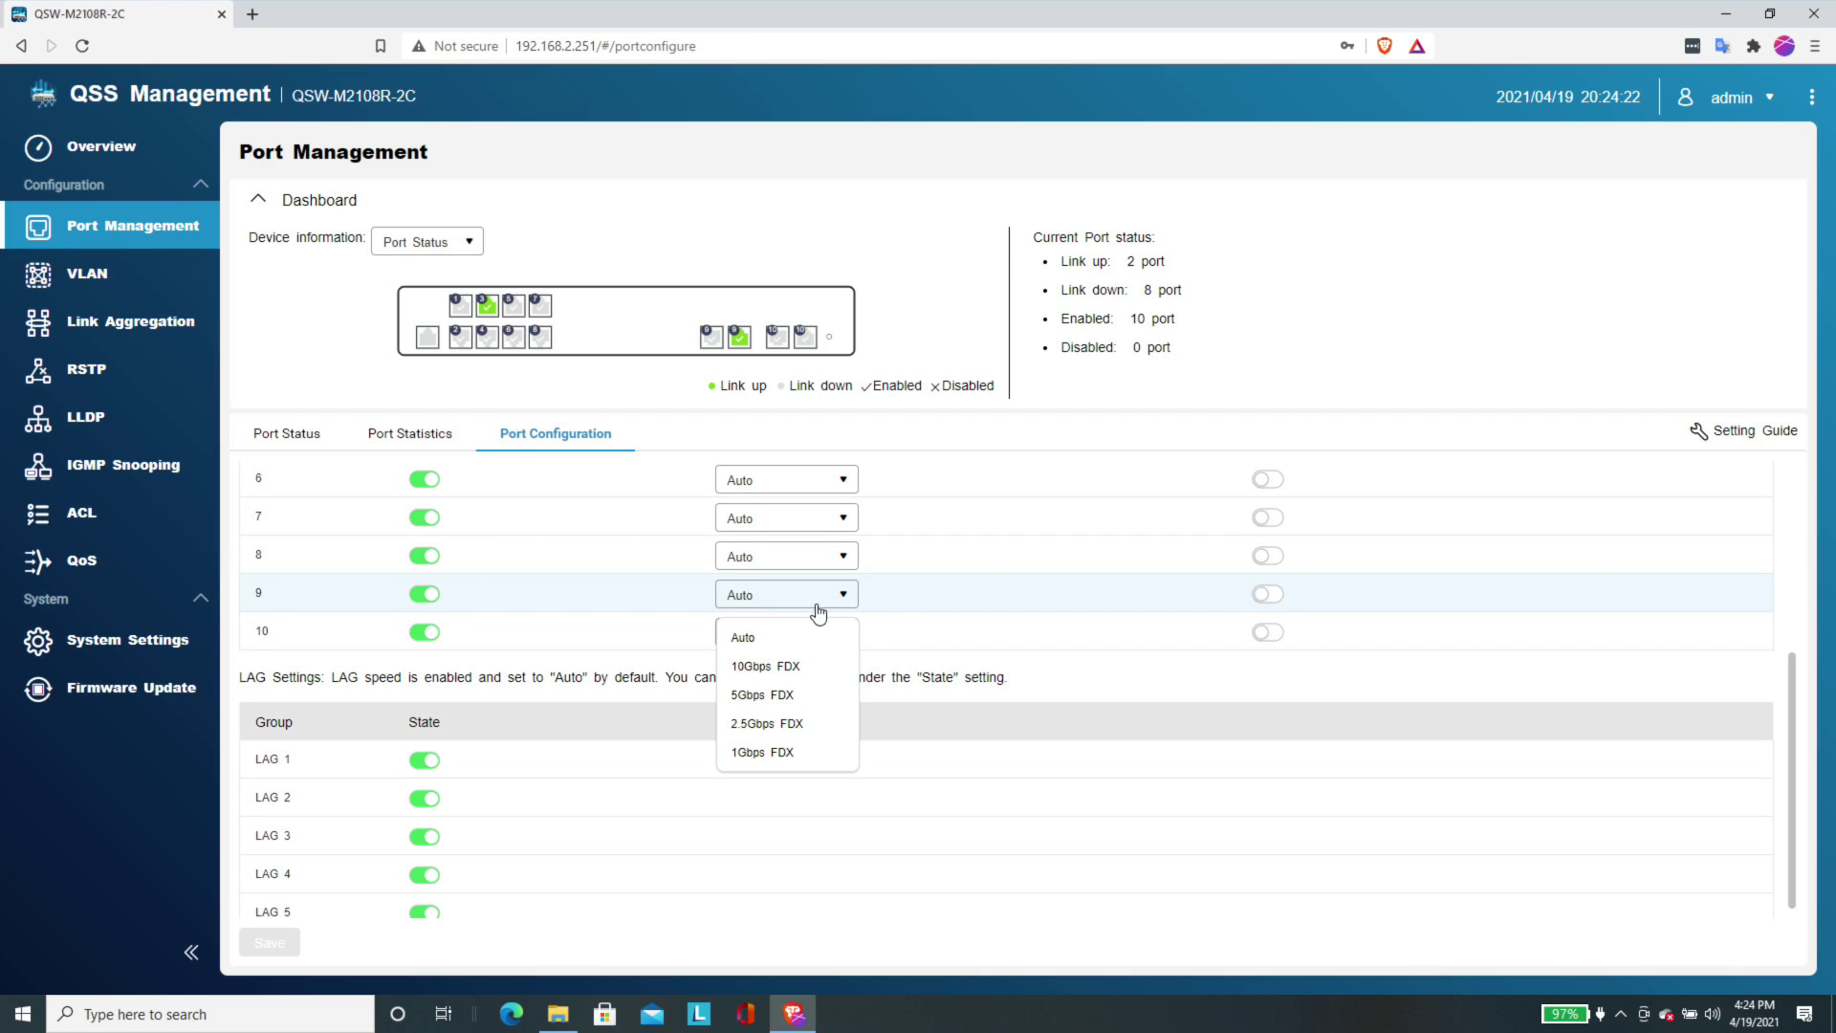
pyautogui.click(837, 805)
pyautogui.click(823, 605)
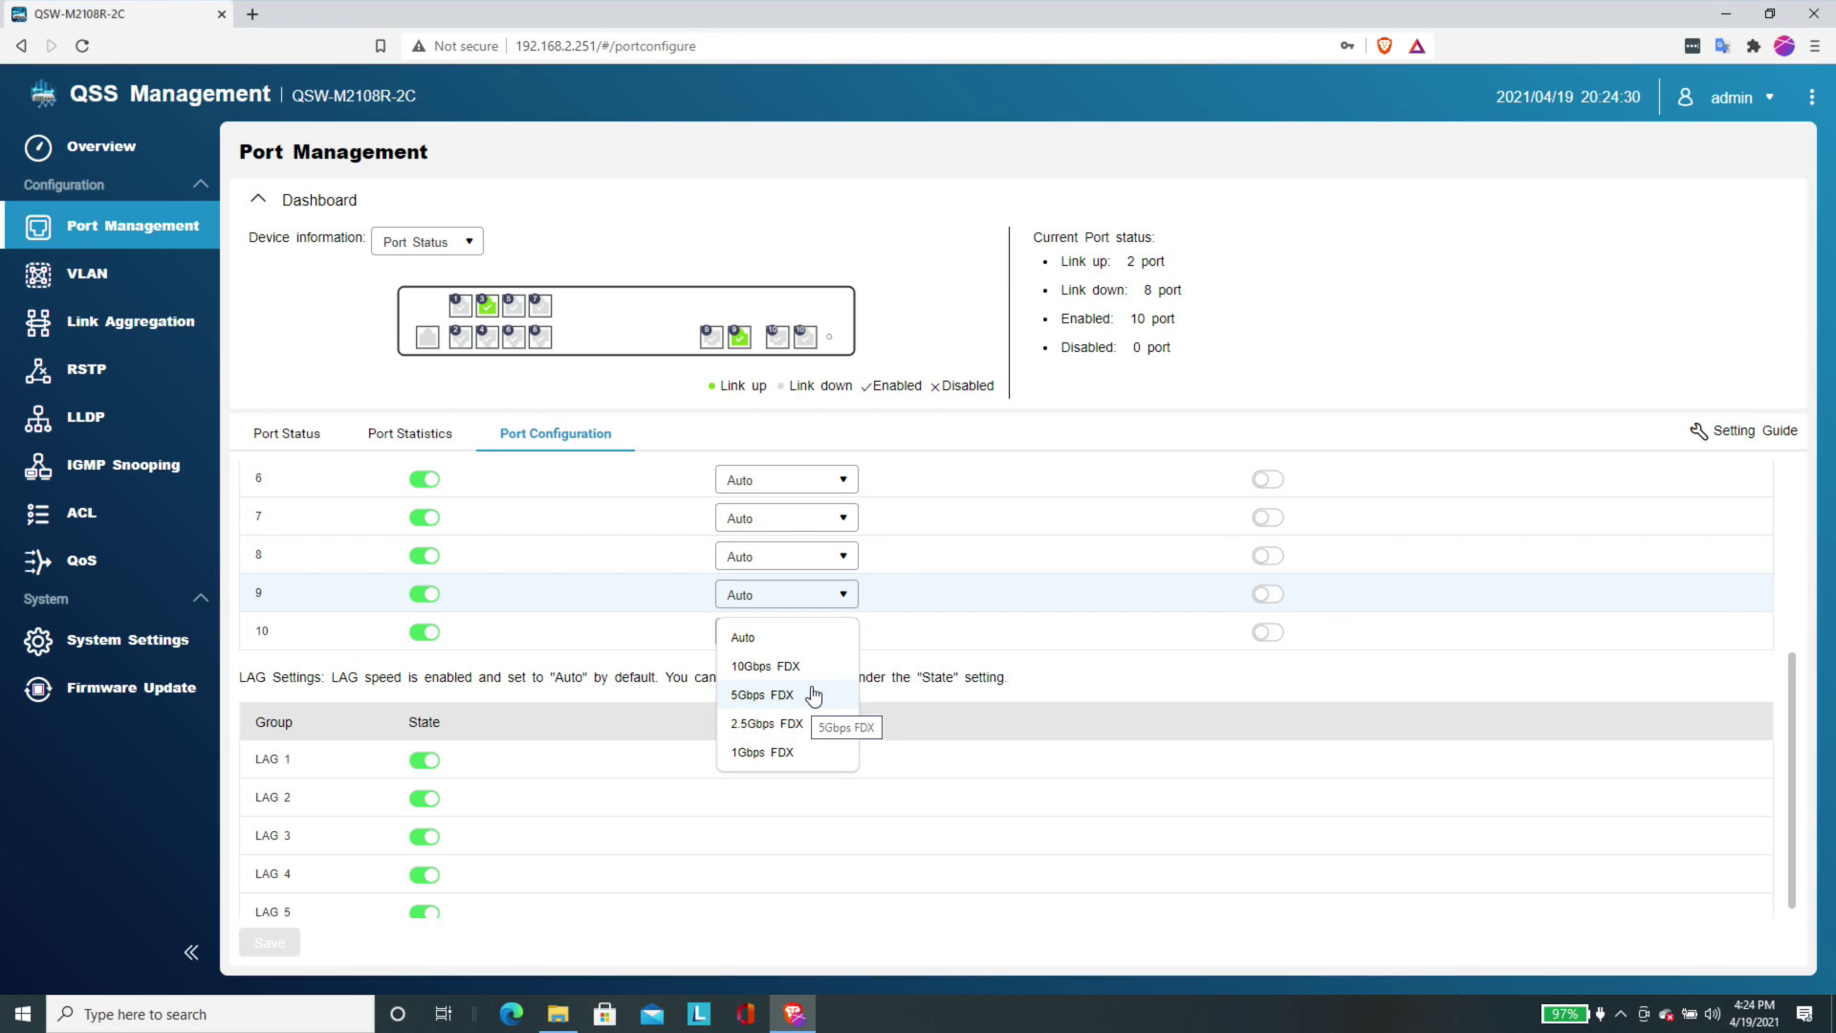
pyautogui.click(1011, 665)
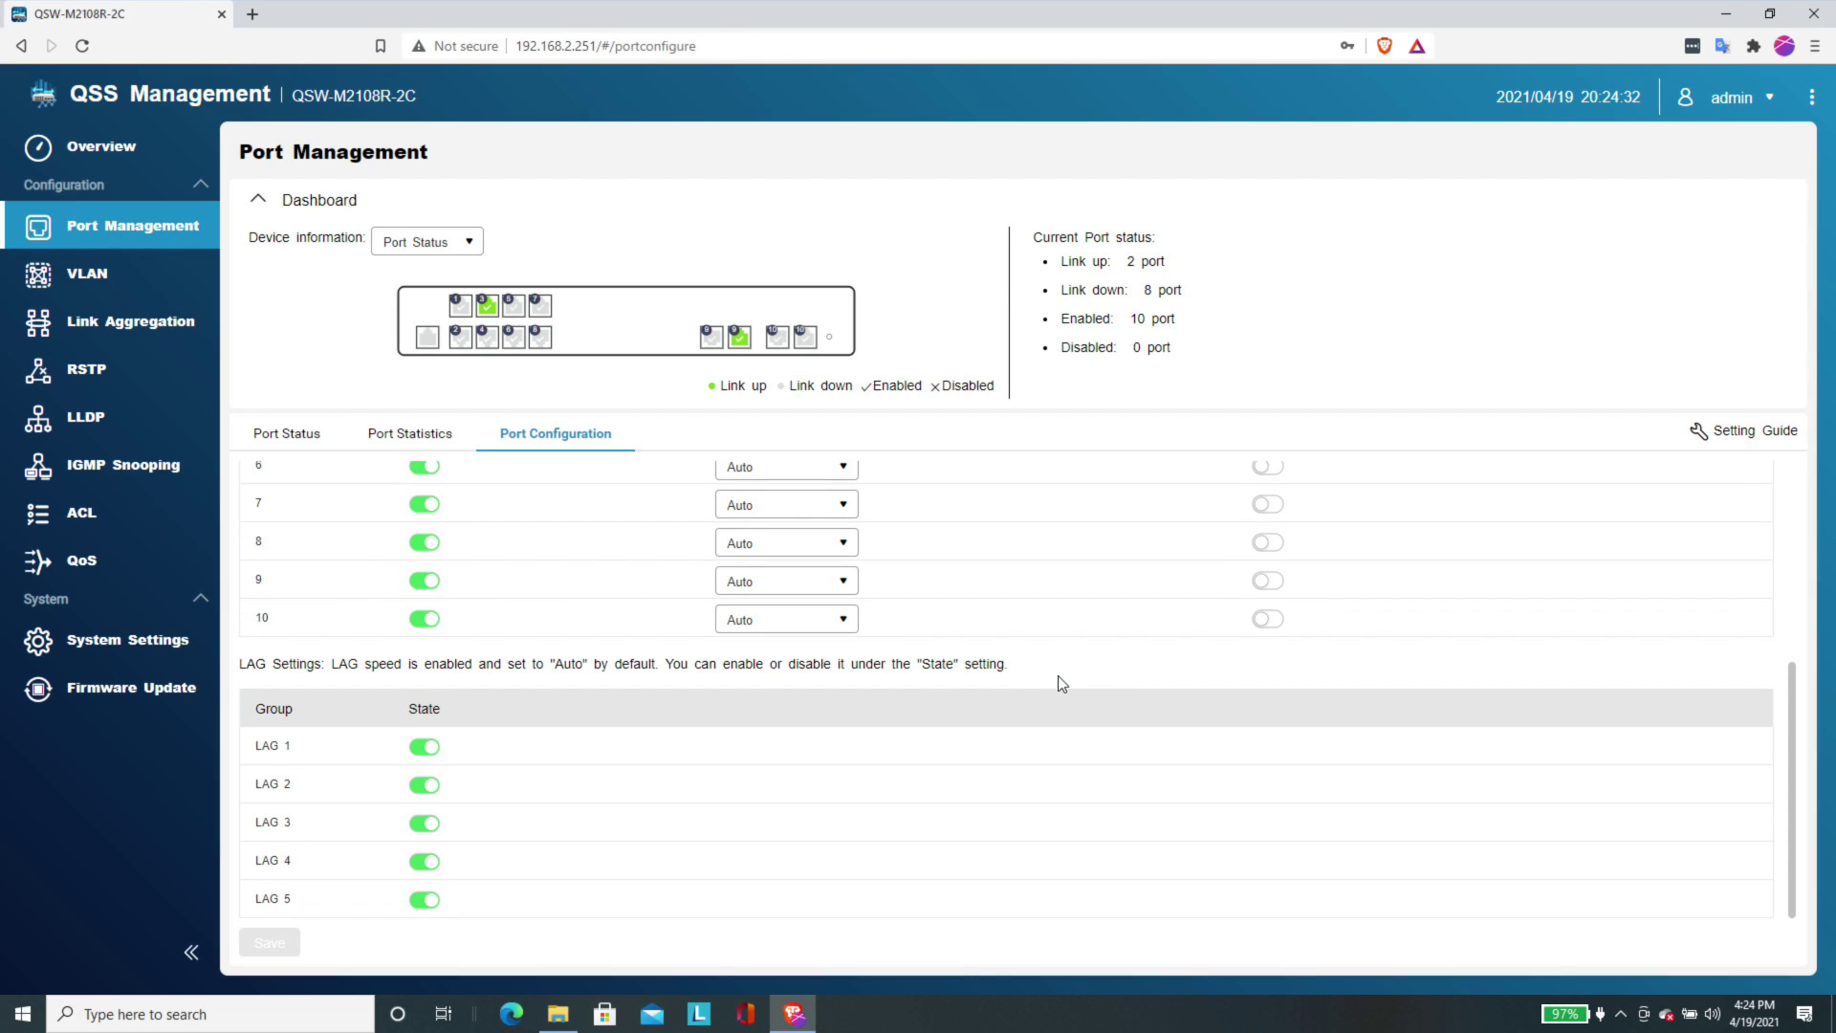
pyautogui.scroll(3, 1062, 682)
pyautogui.scroll(-3, 1062, 683)
pyautogui.scroll(3, 1062, 683)
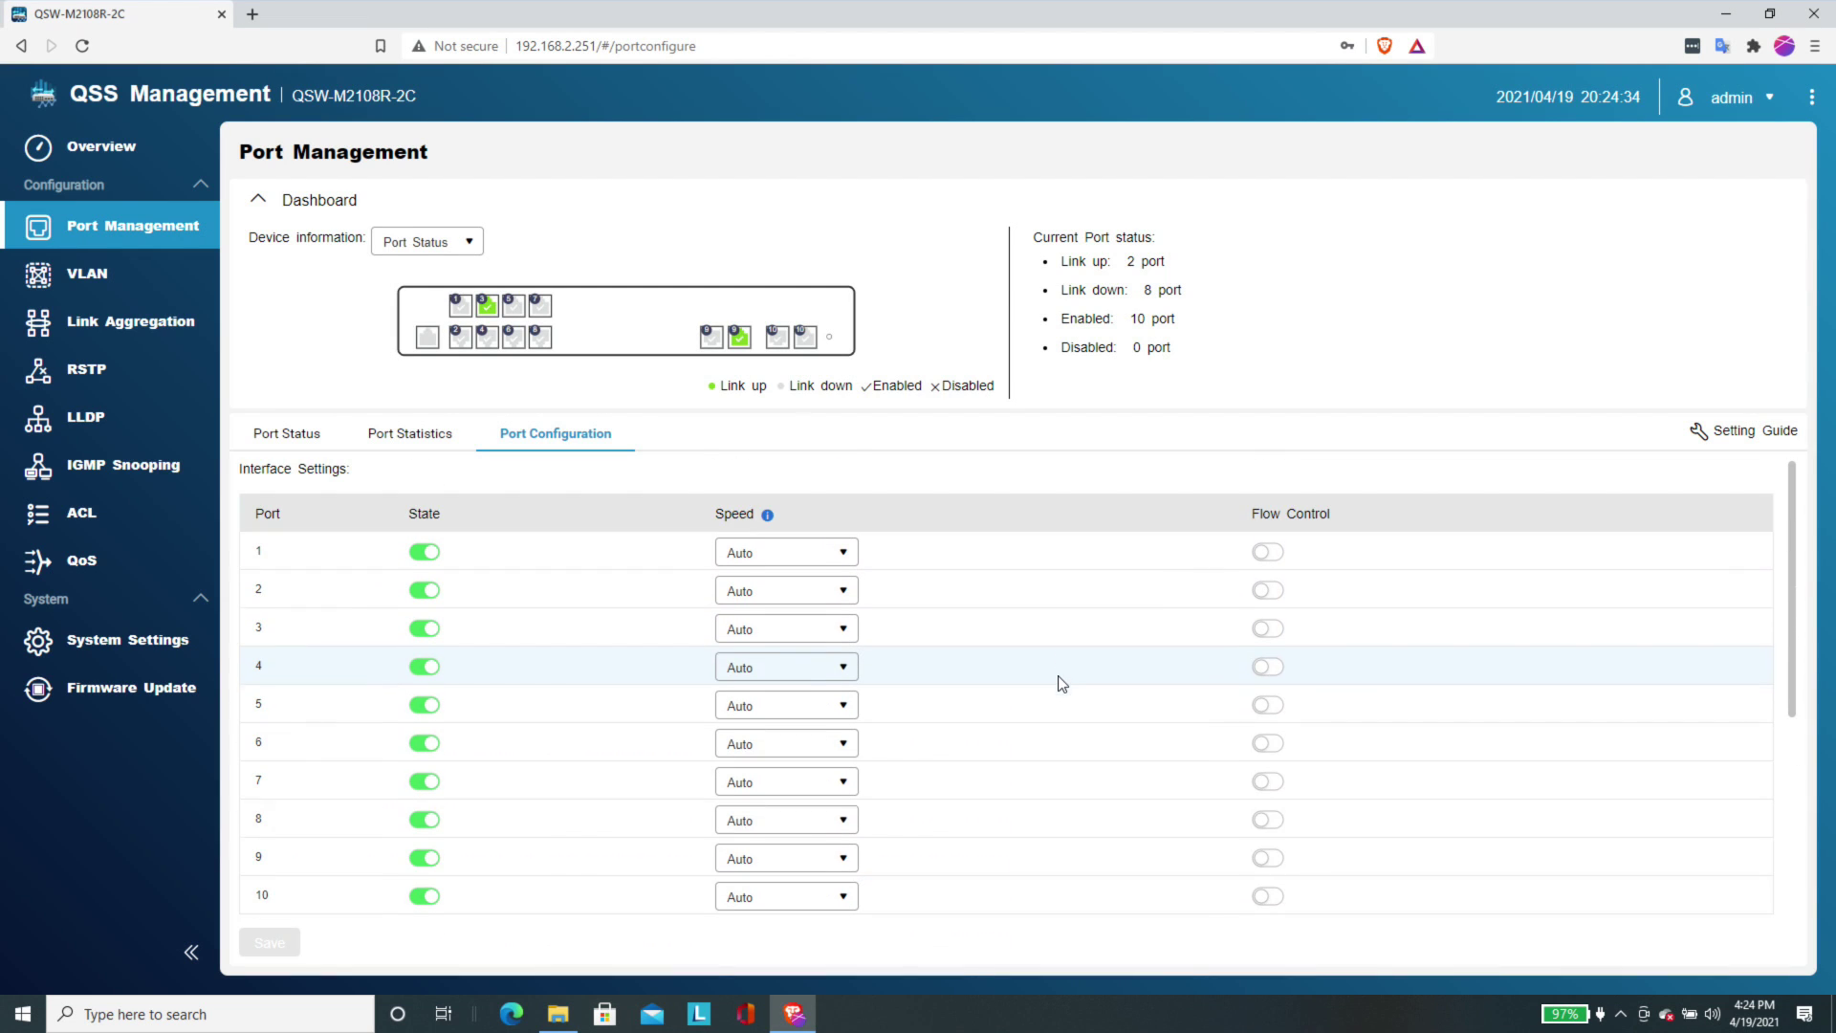
# - Open the VLAN settings and try out a new VLAN with port 1 tagged, discarding it without saving
pyautogui.click(132, 296)
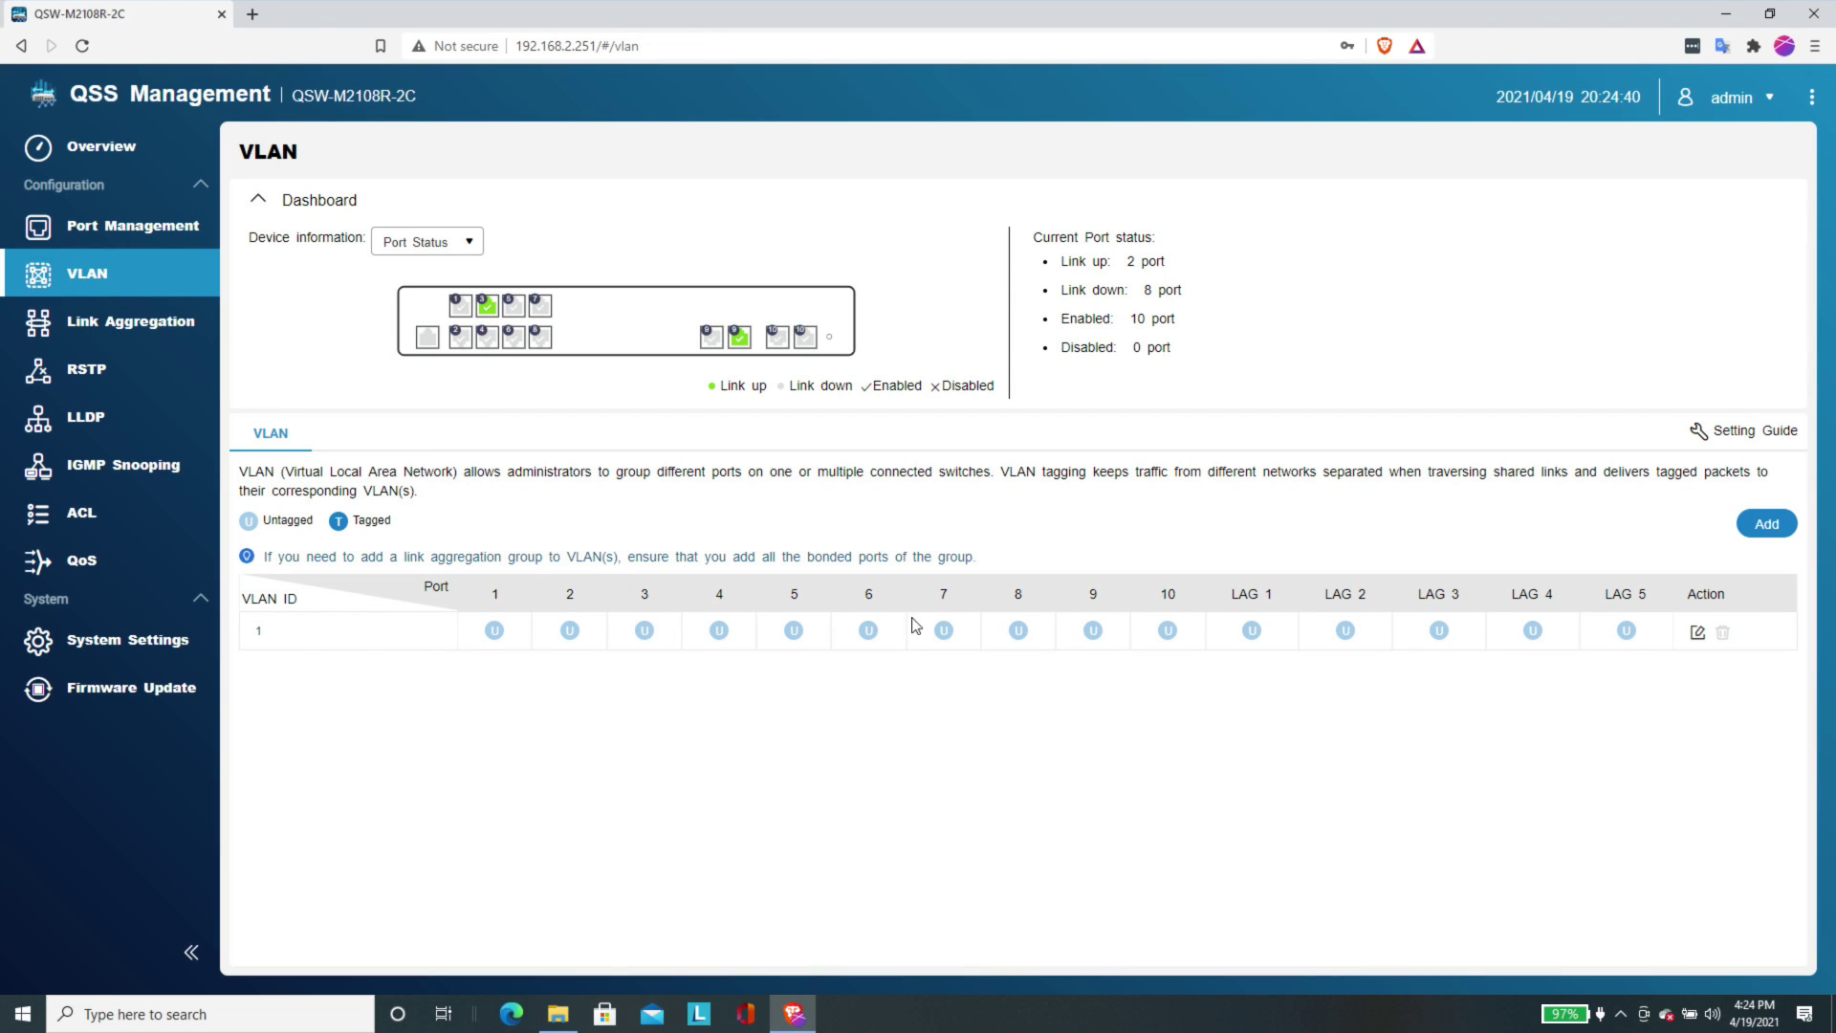
pyautogui.click(1765, 522)
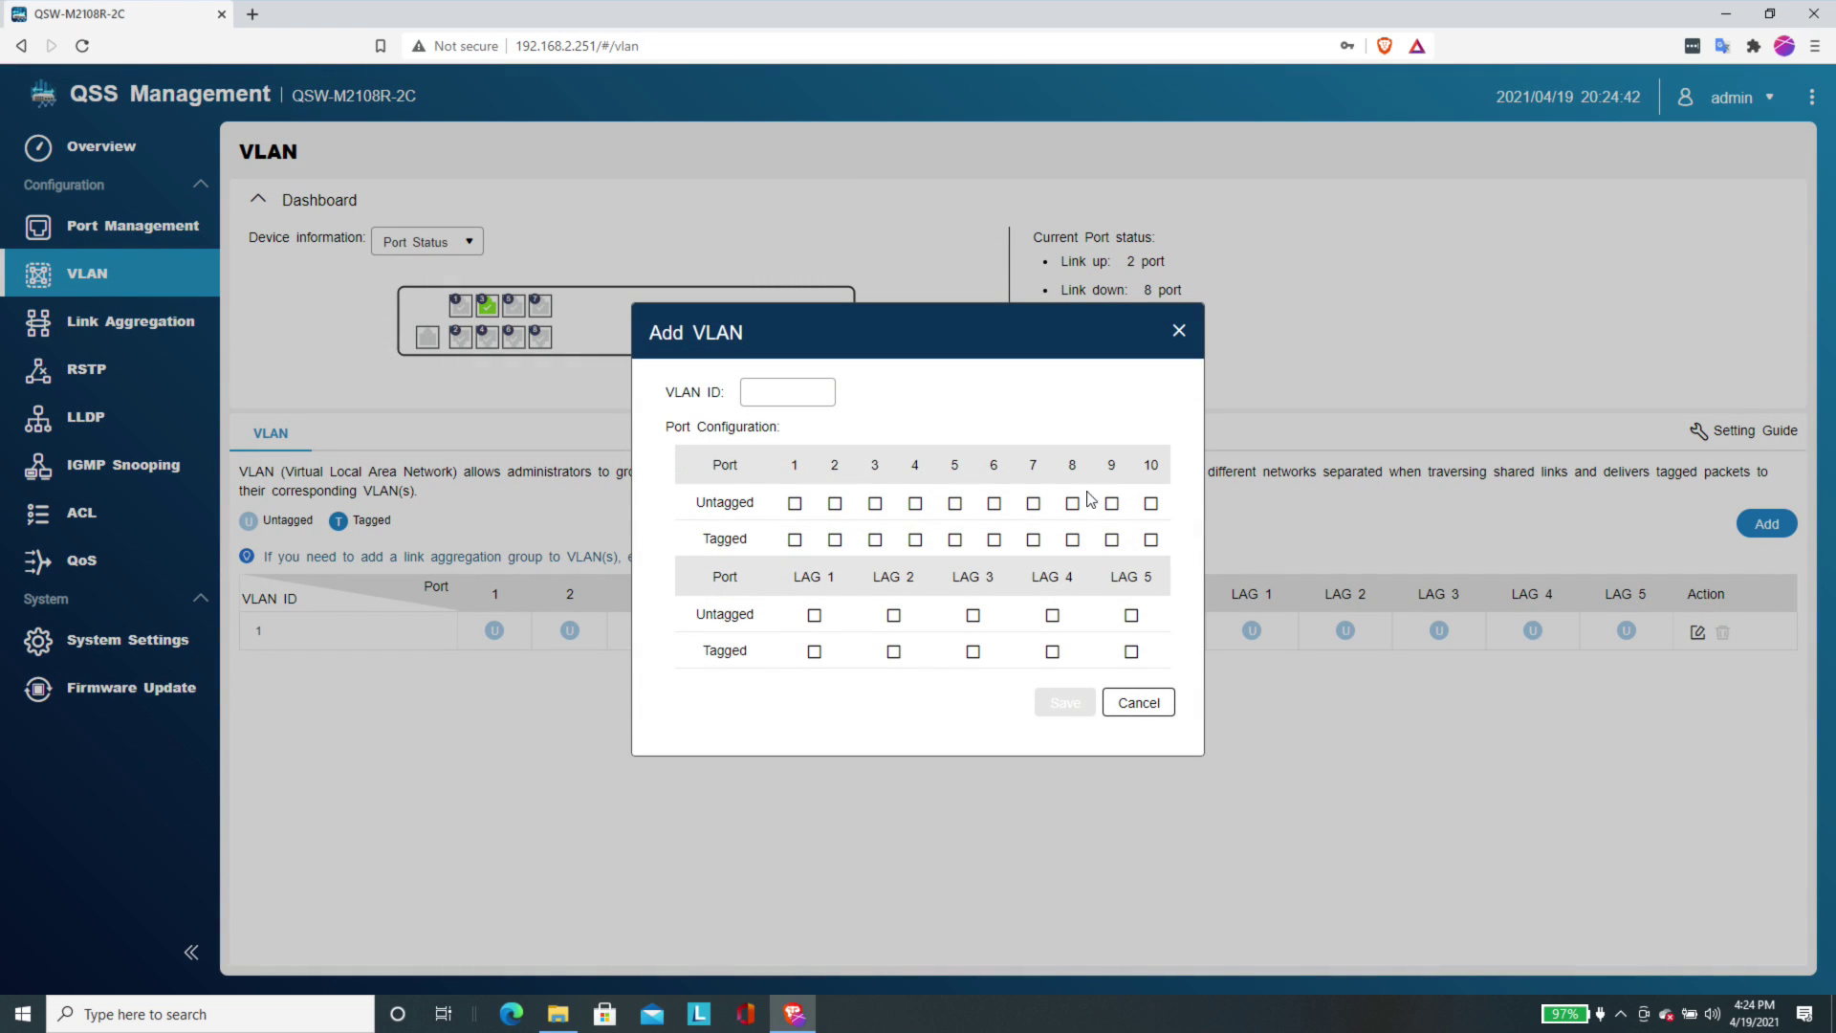
pyautogui.click(794, 540)
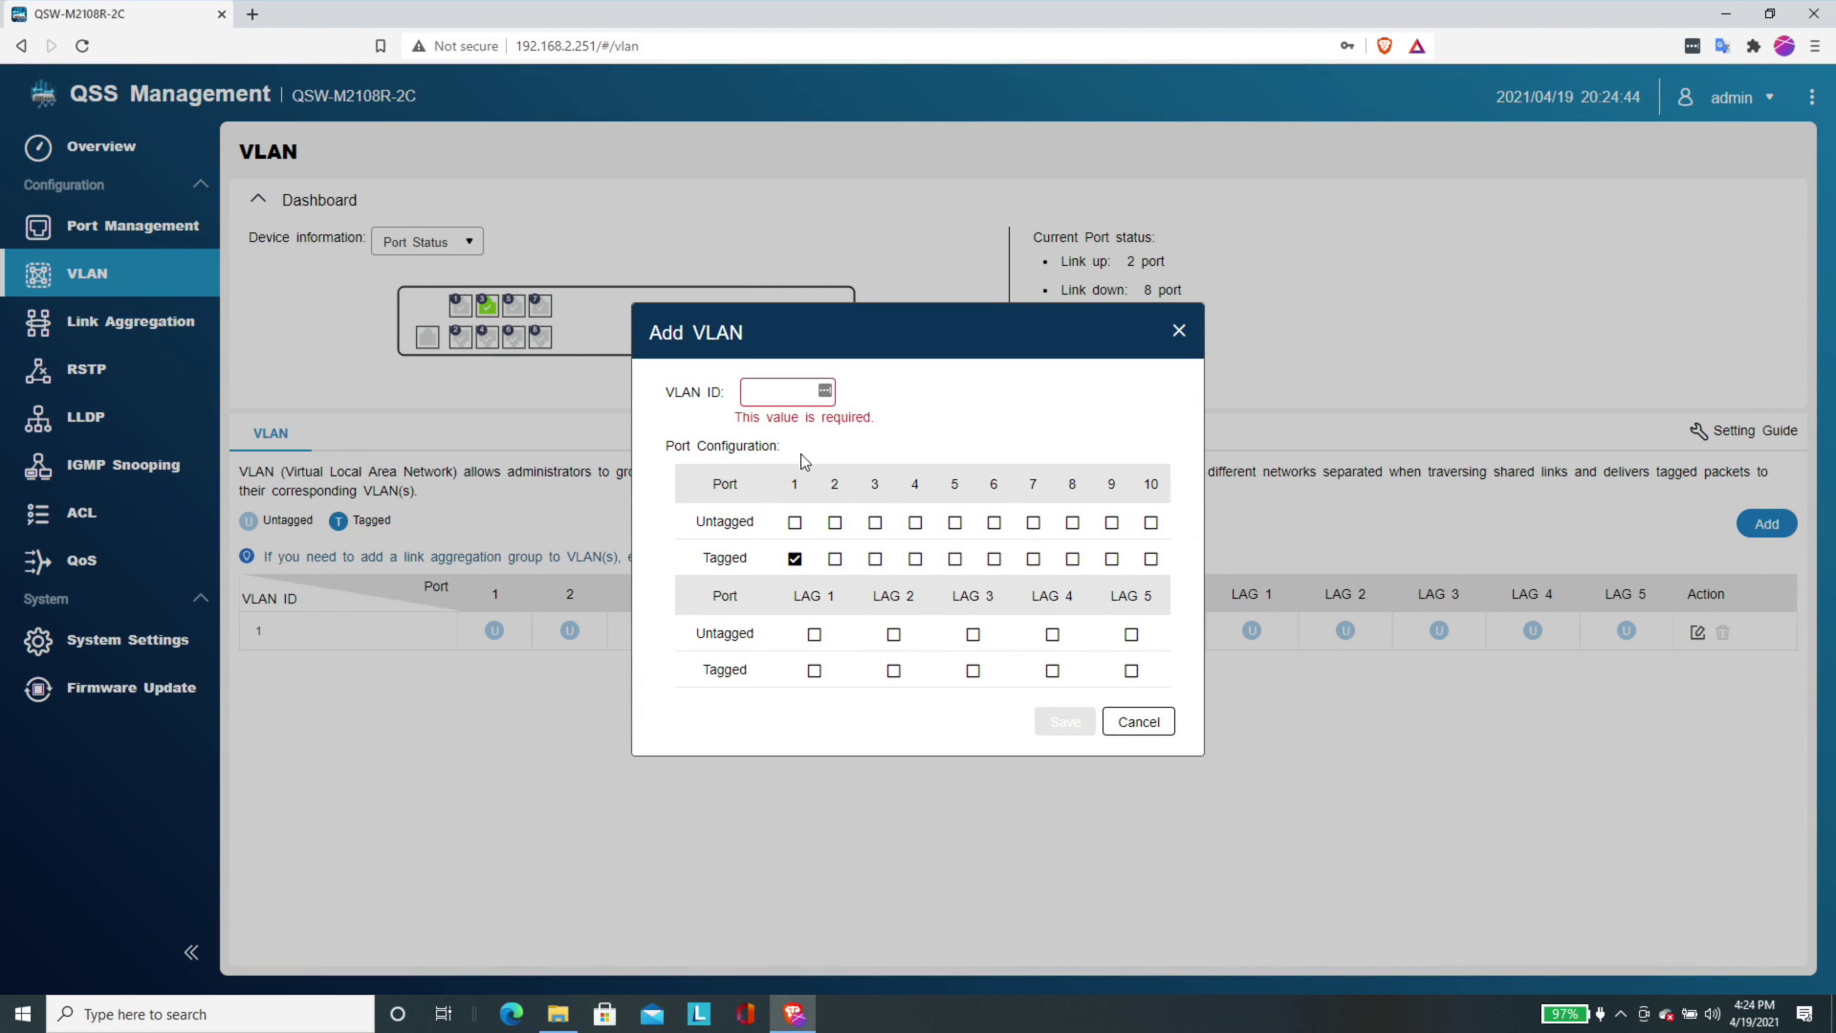
pyautogui.click(1131, 724)
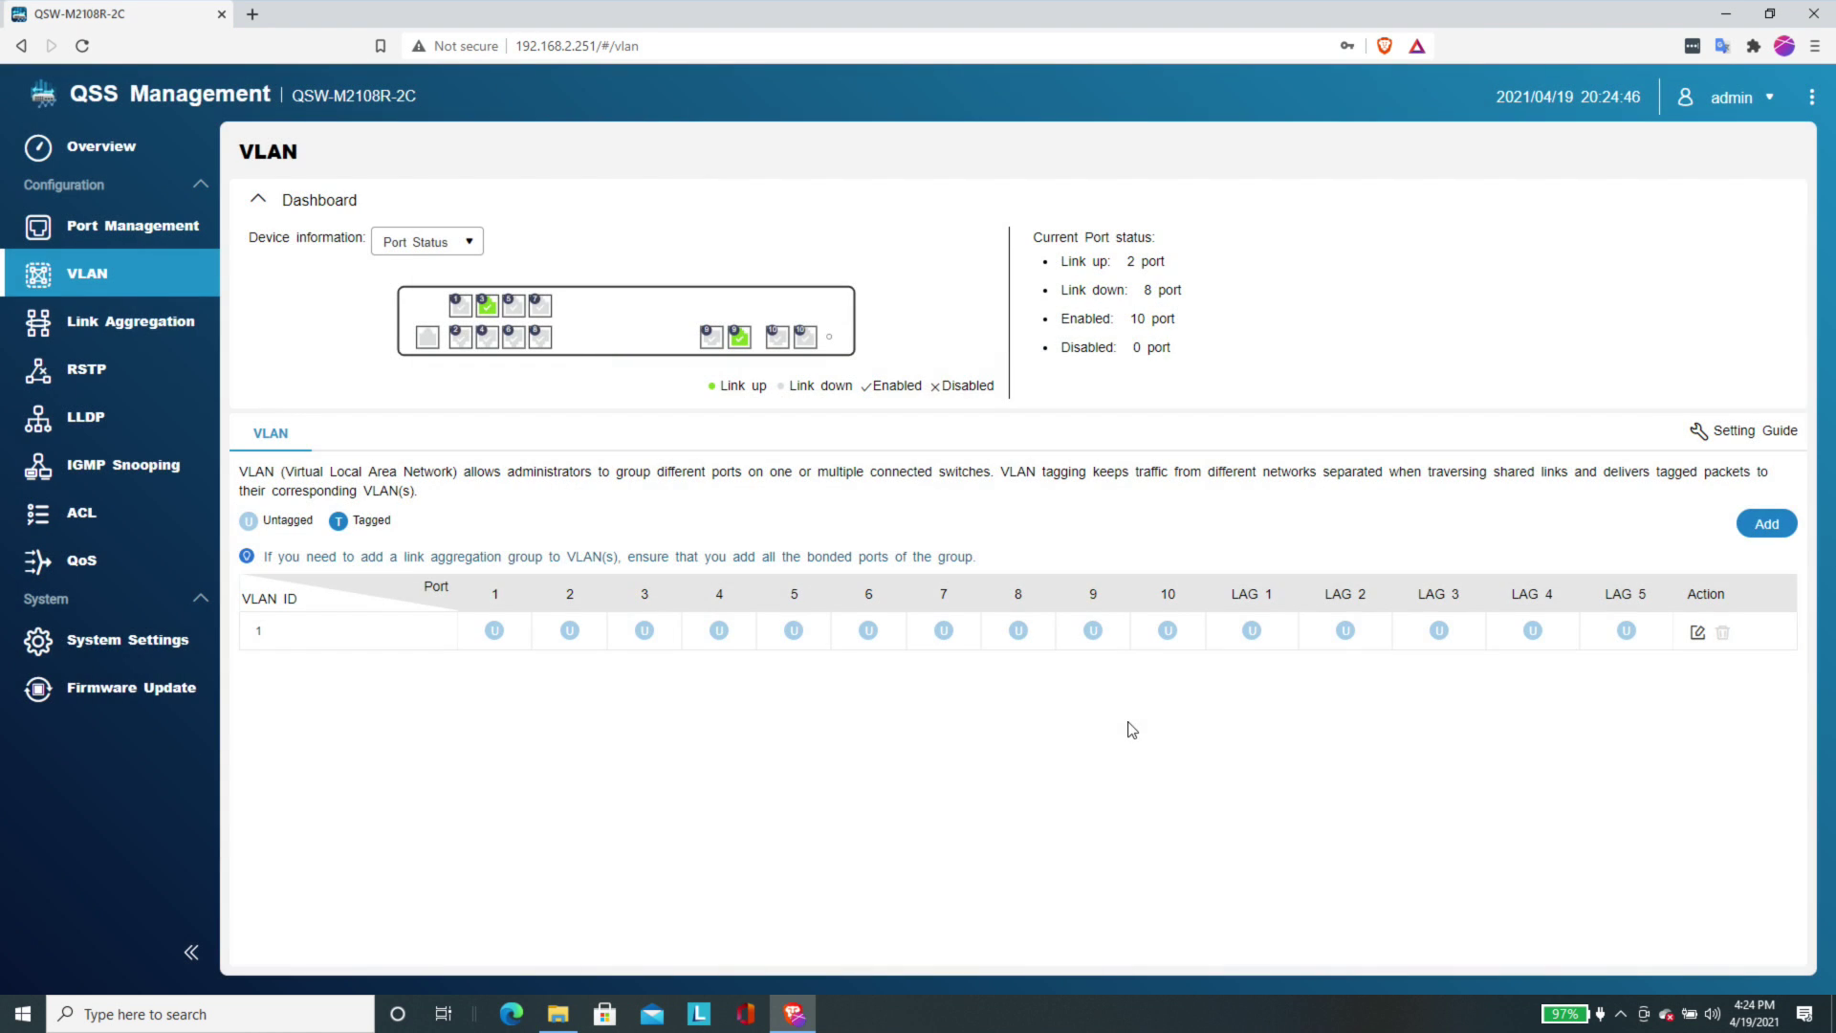
# - Open the link aggregation settings and try out ports 1 and 2 as LACP members of LAG 1, without saving
pyautogui.click(163, 321)
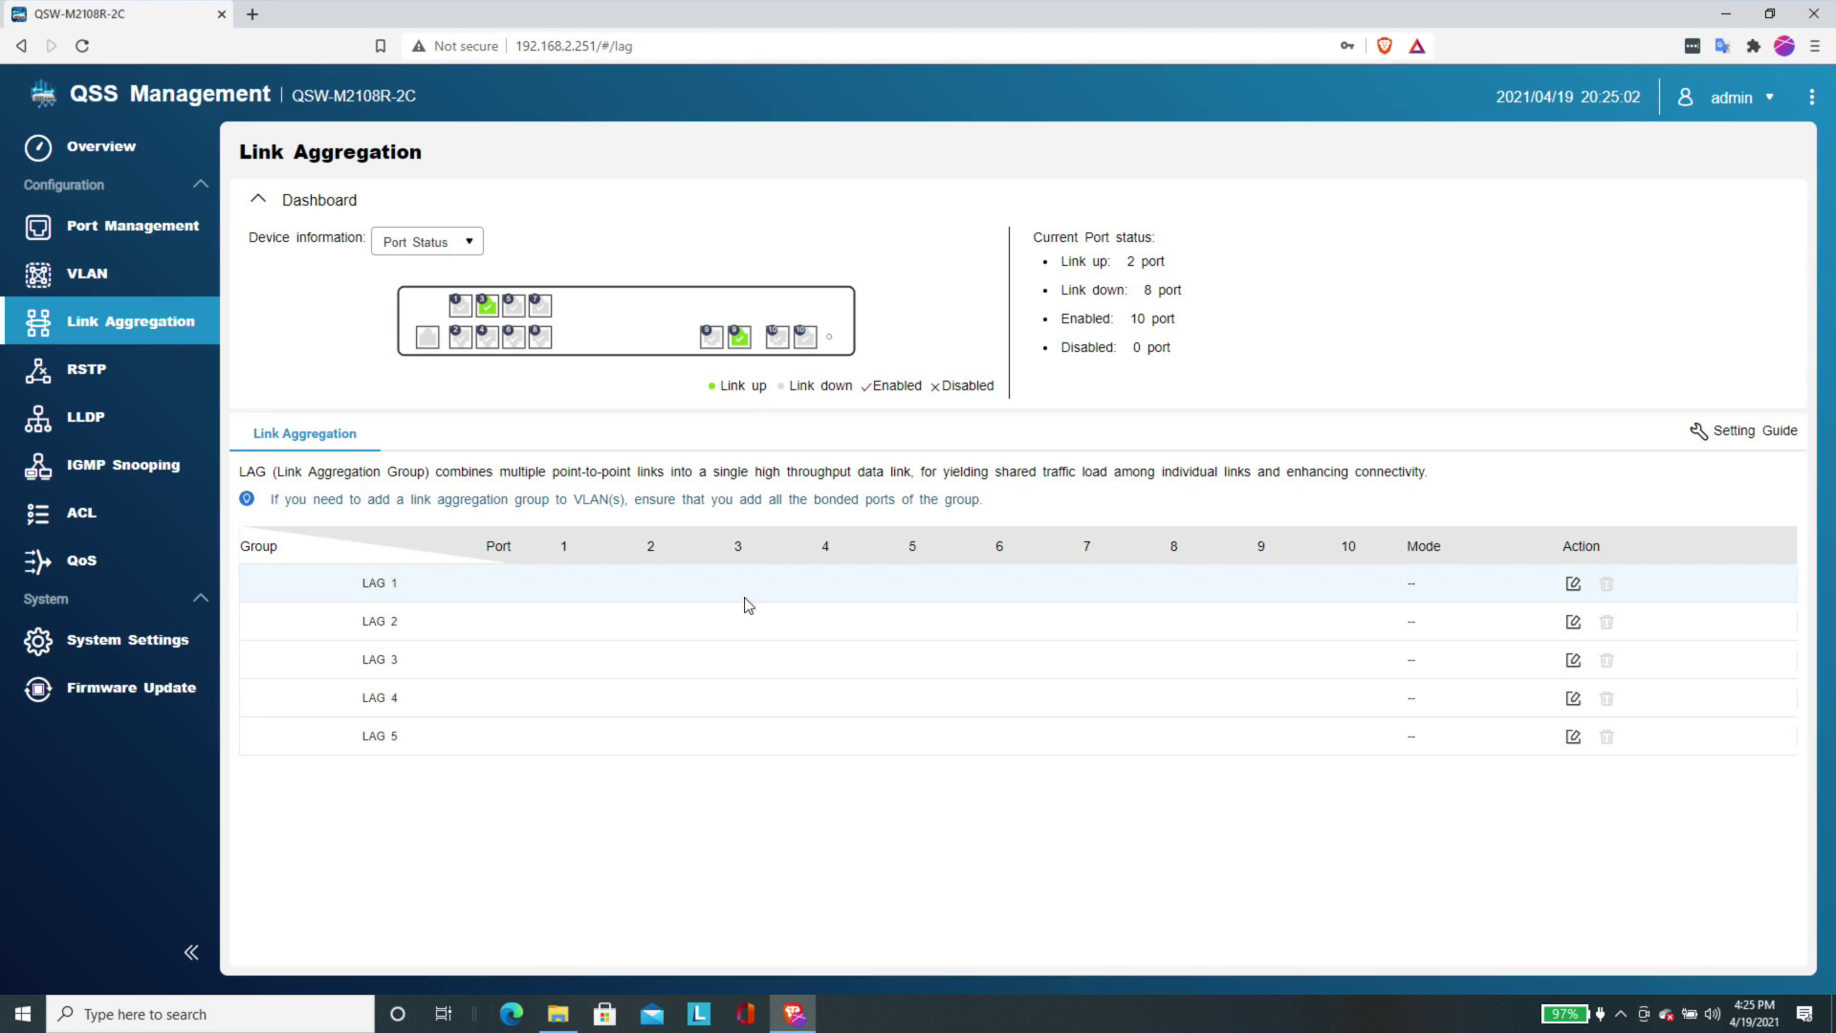
pyautogui.click(1573, 585)
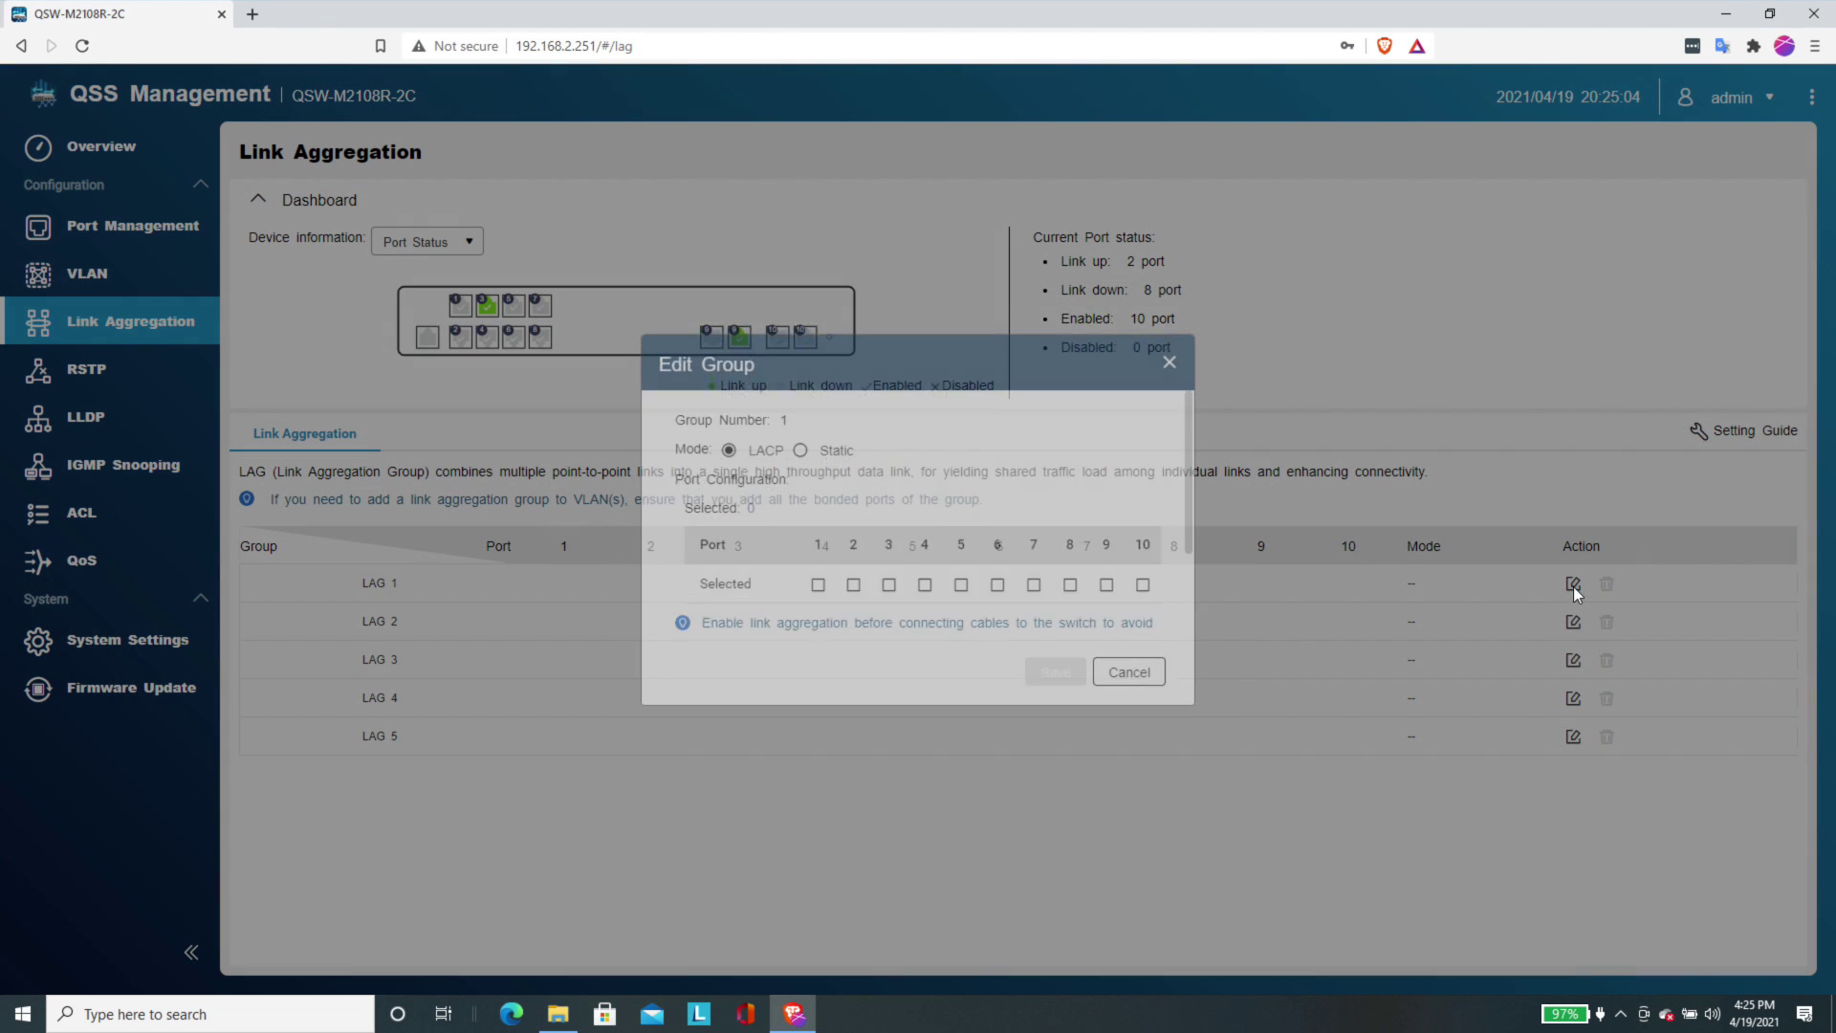
pyautogui.click(817, 559)
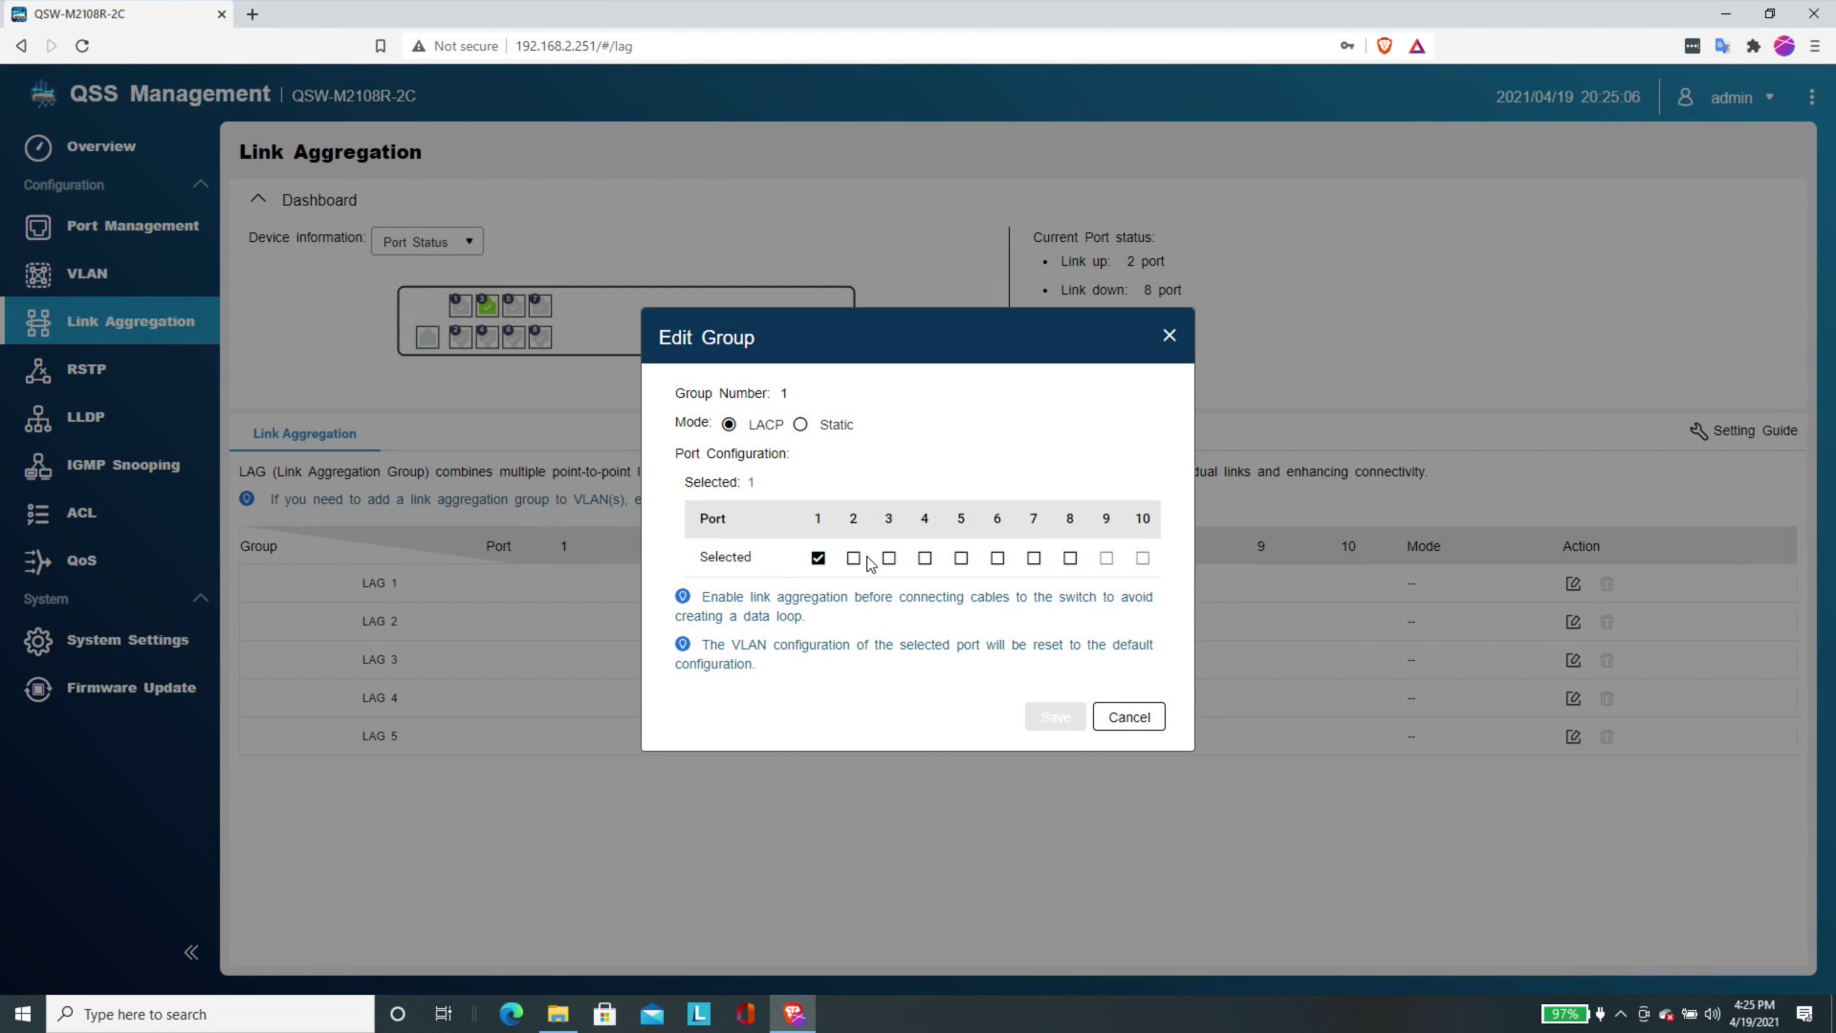
pyautogui.click(853, 558)
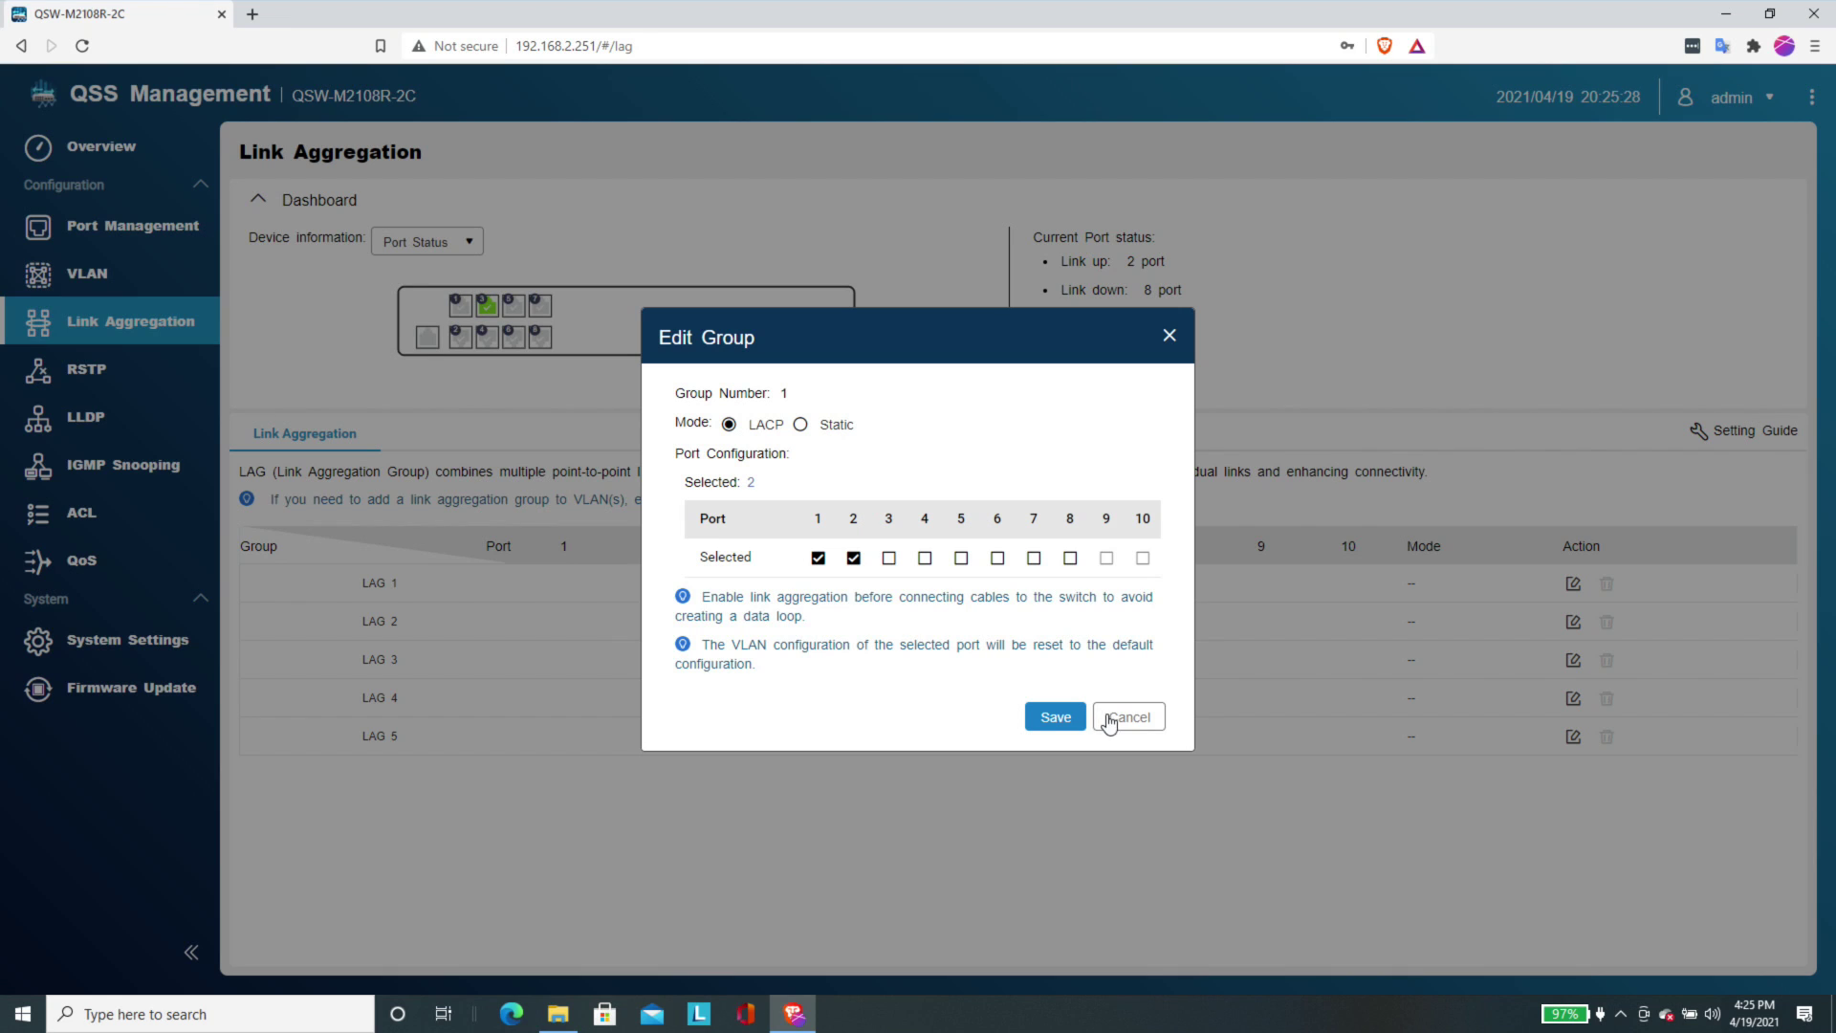
pyautogui.click(1115, 724)
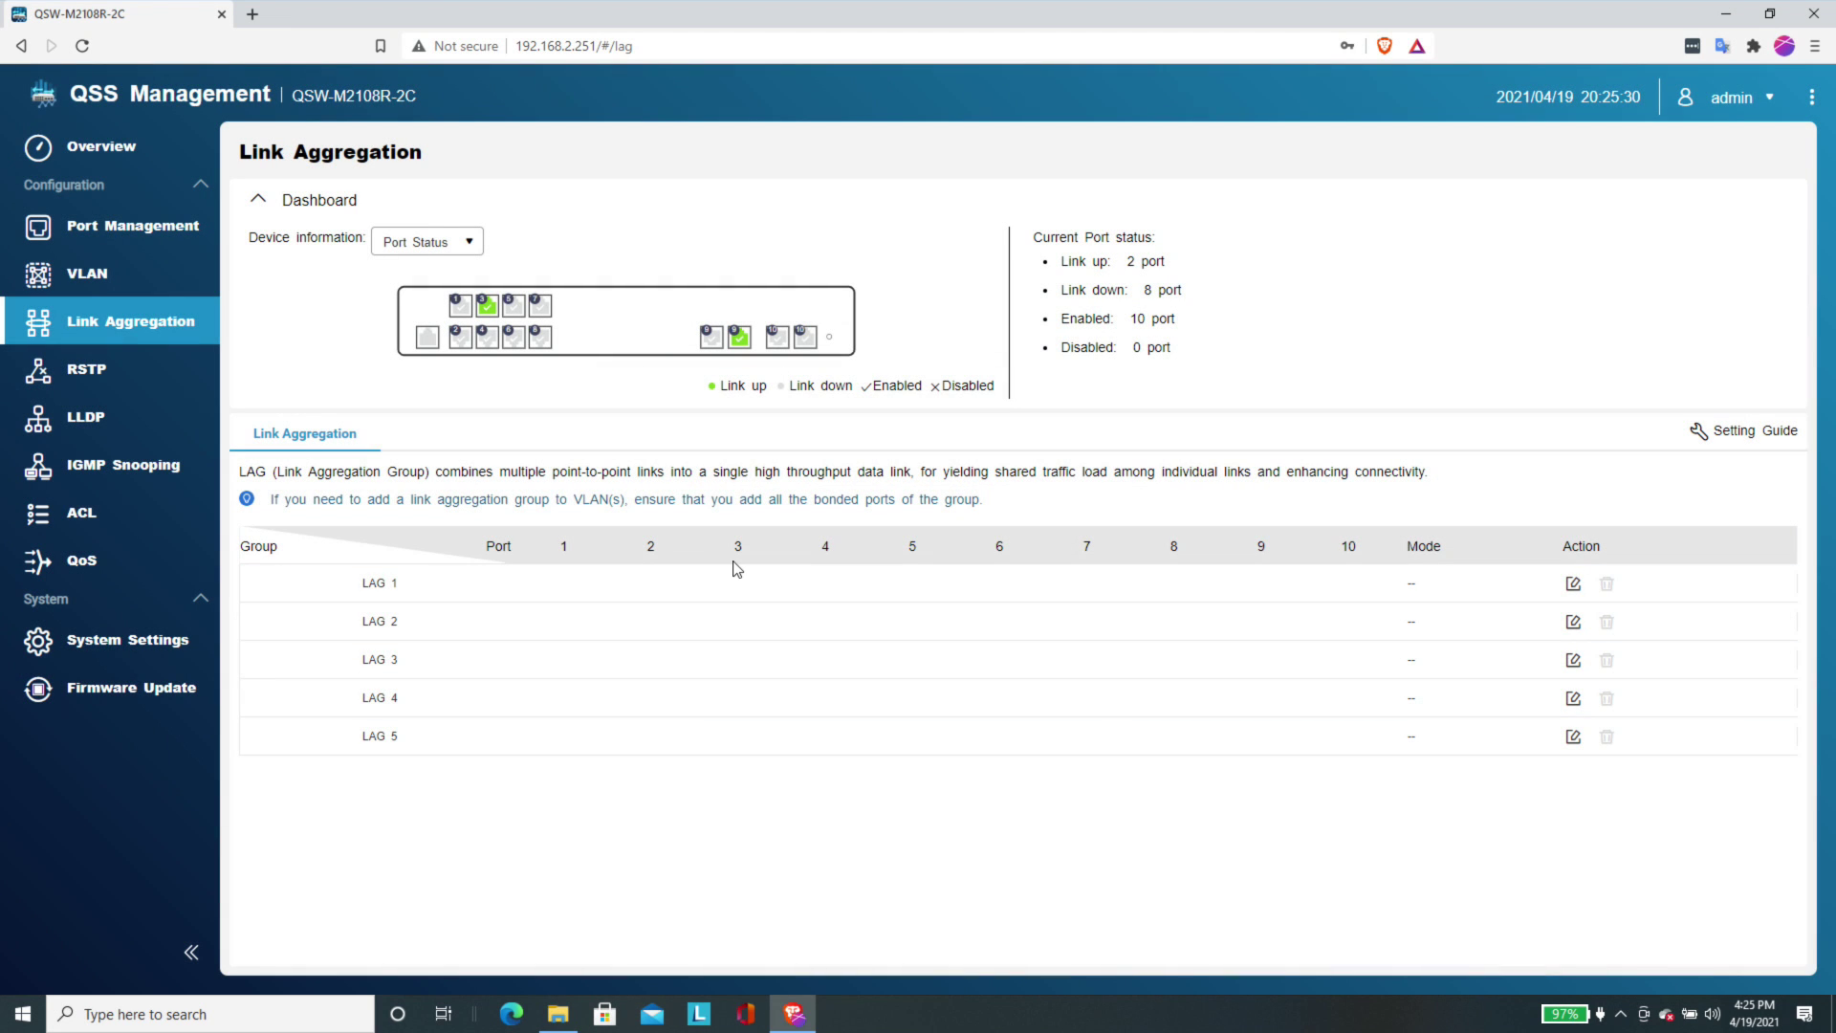
# - Look through the RSTP, LLDP, IGMP Snooping and ACL configuration pages
pyautogui.click(132, 369)
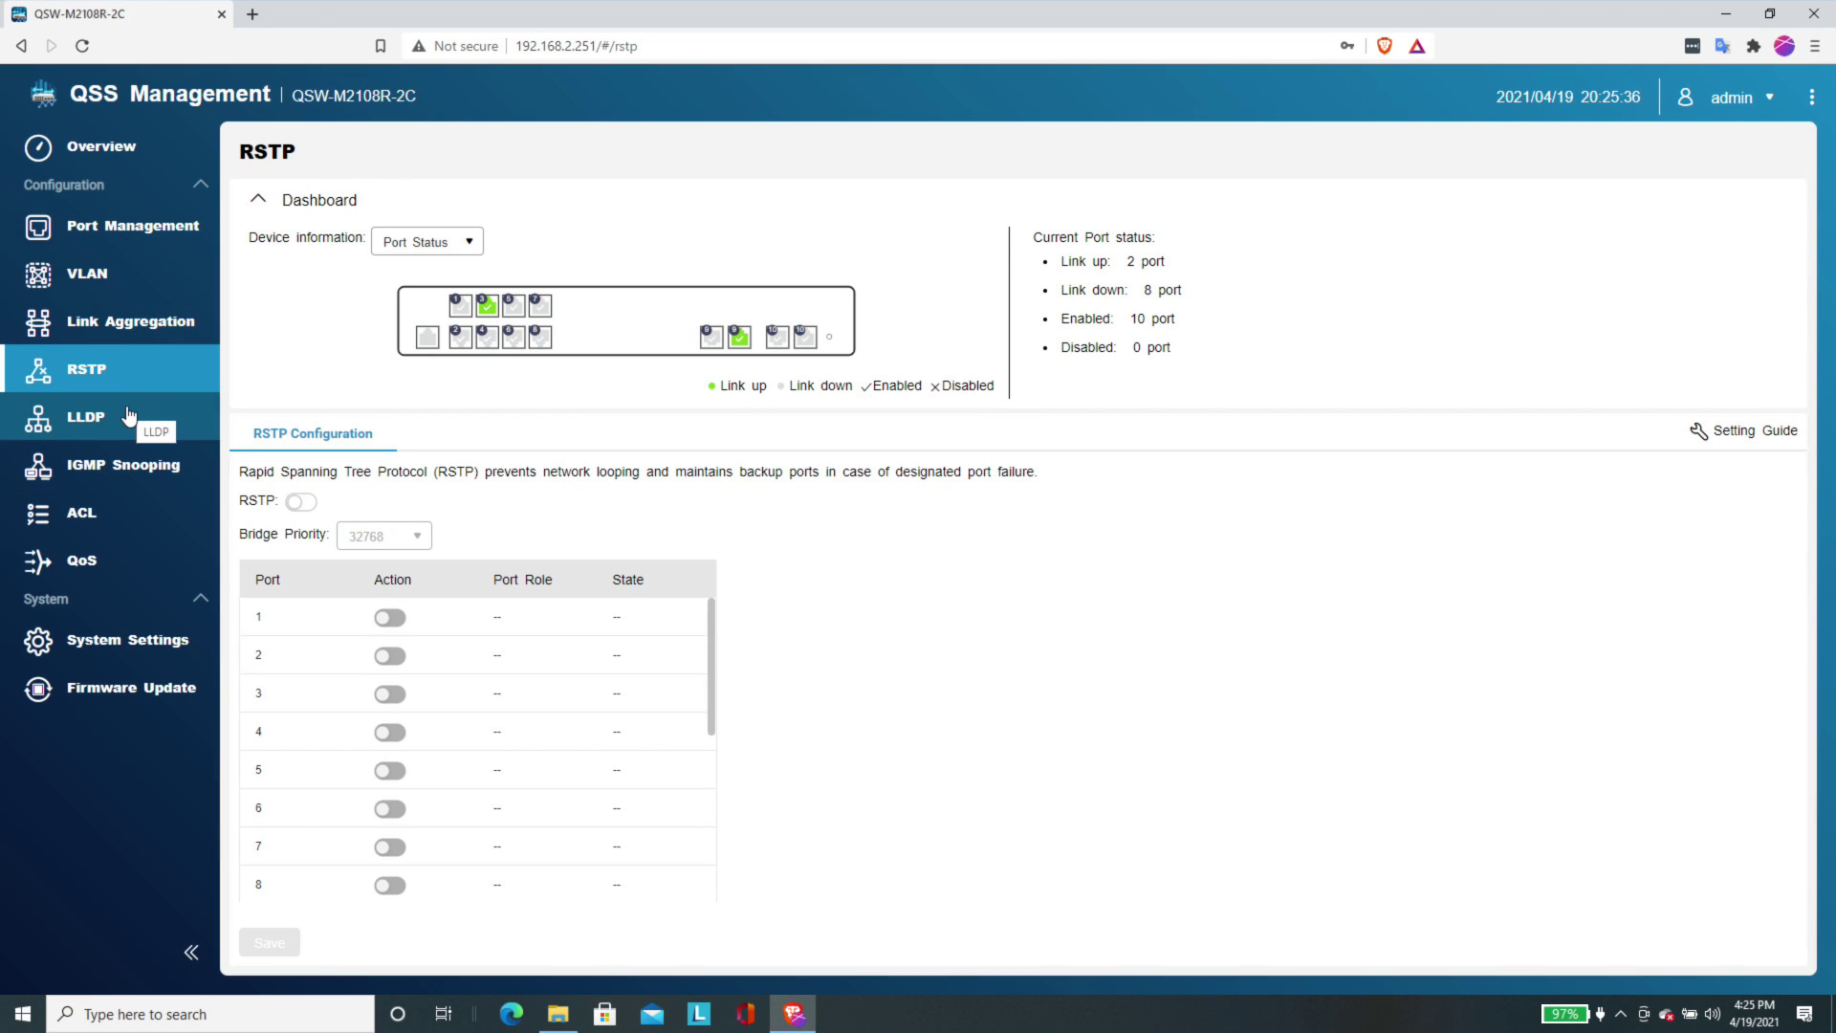
pyautogui.click(130, 418)
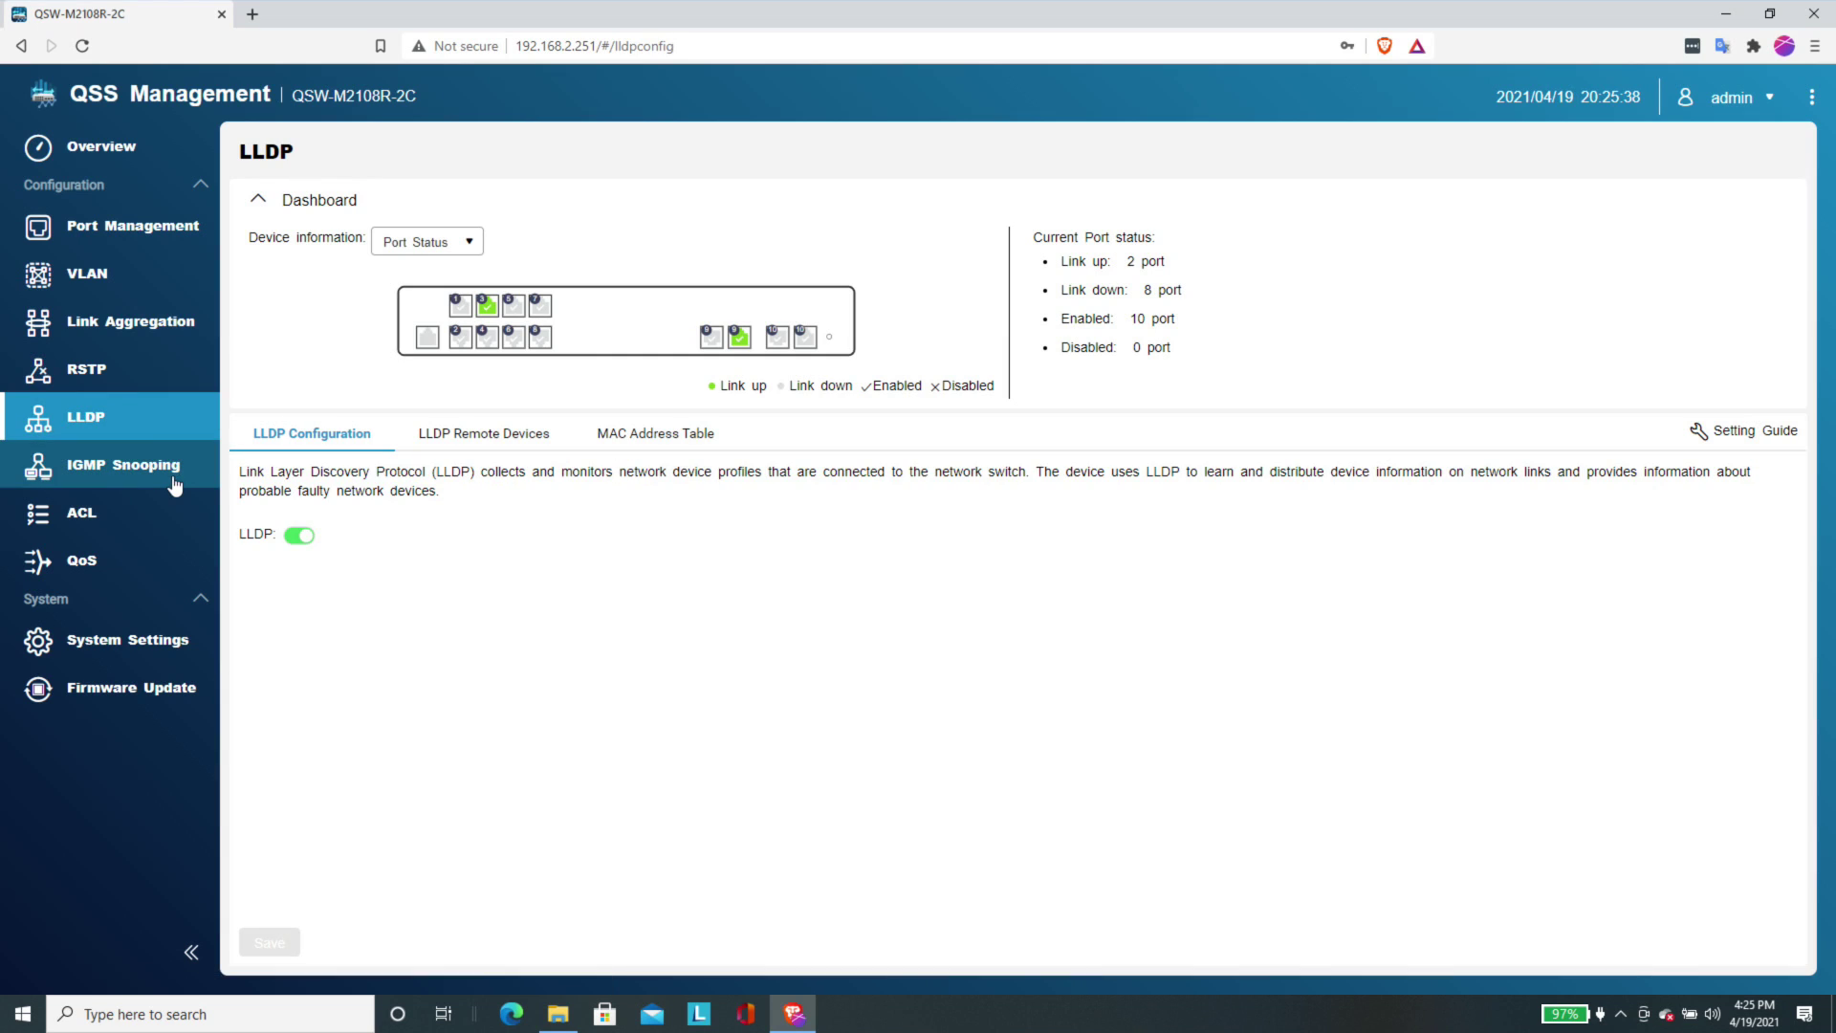
pyautogui.click(175, 487)
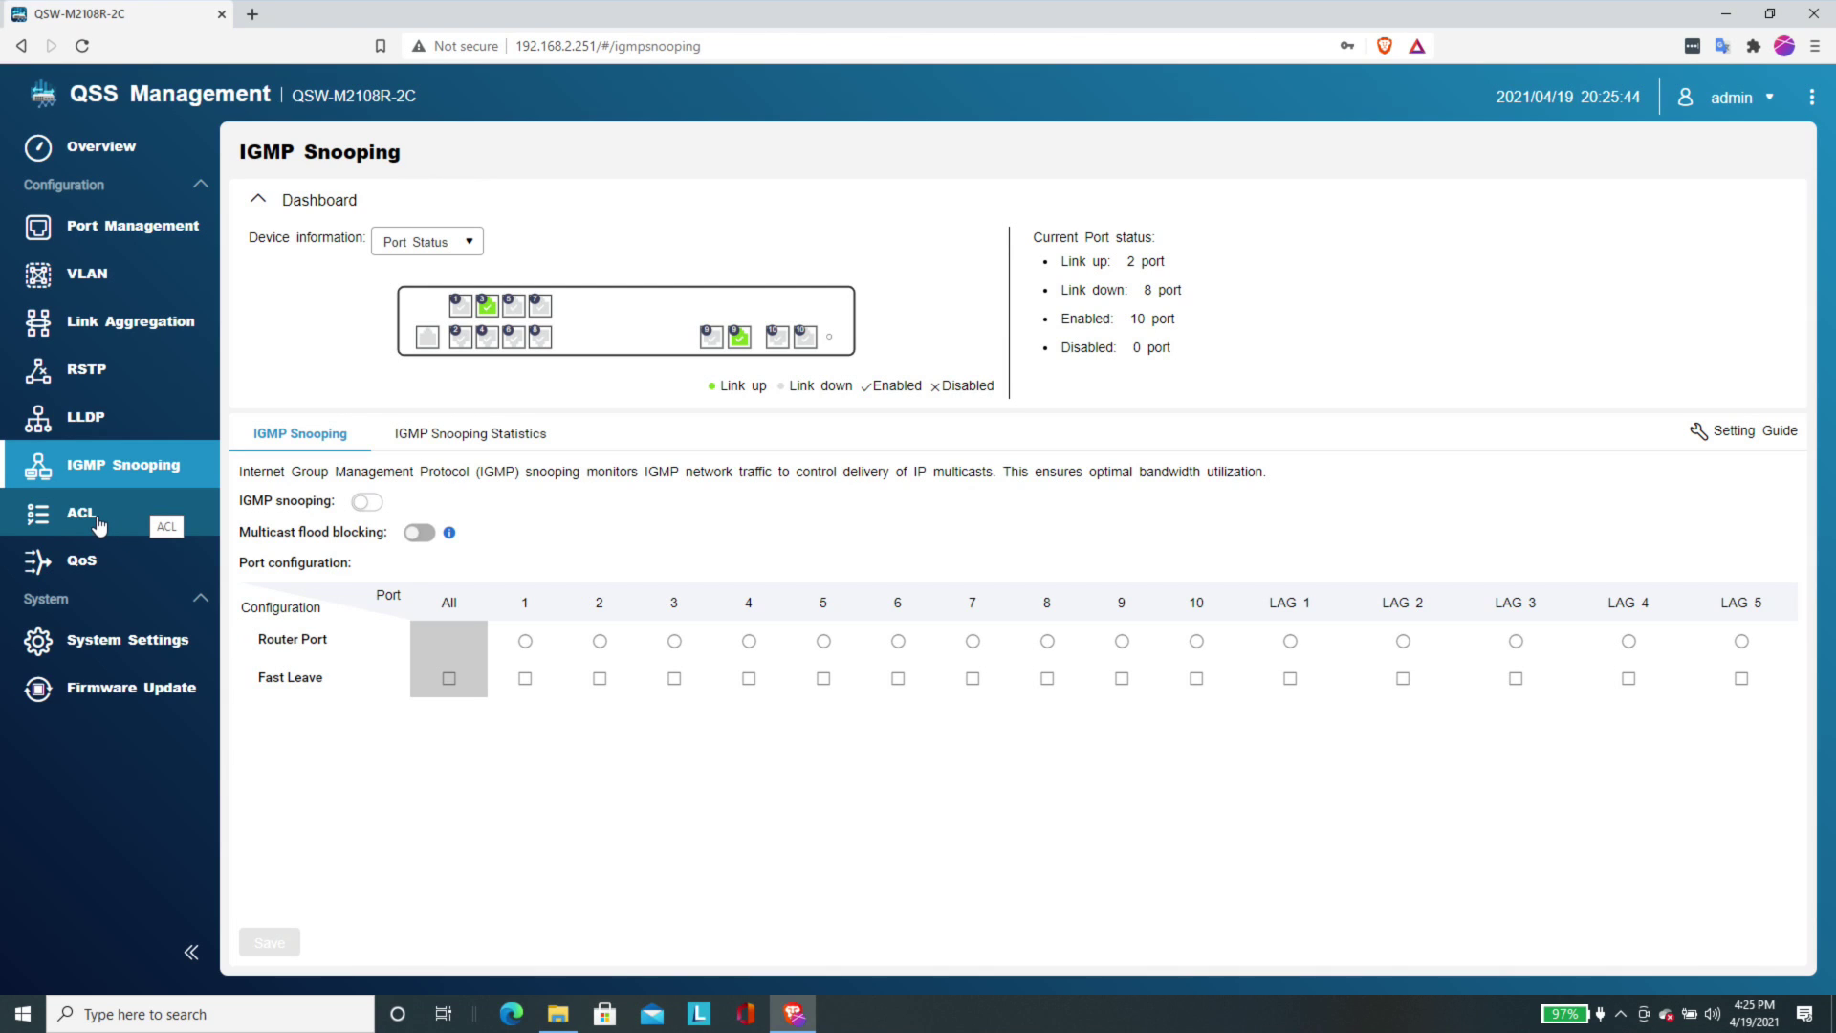
pyautogui.click(98, 524)
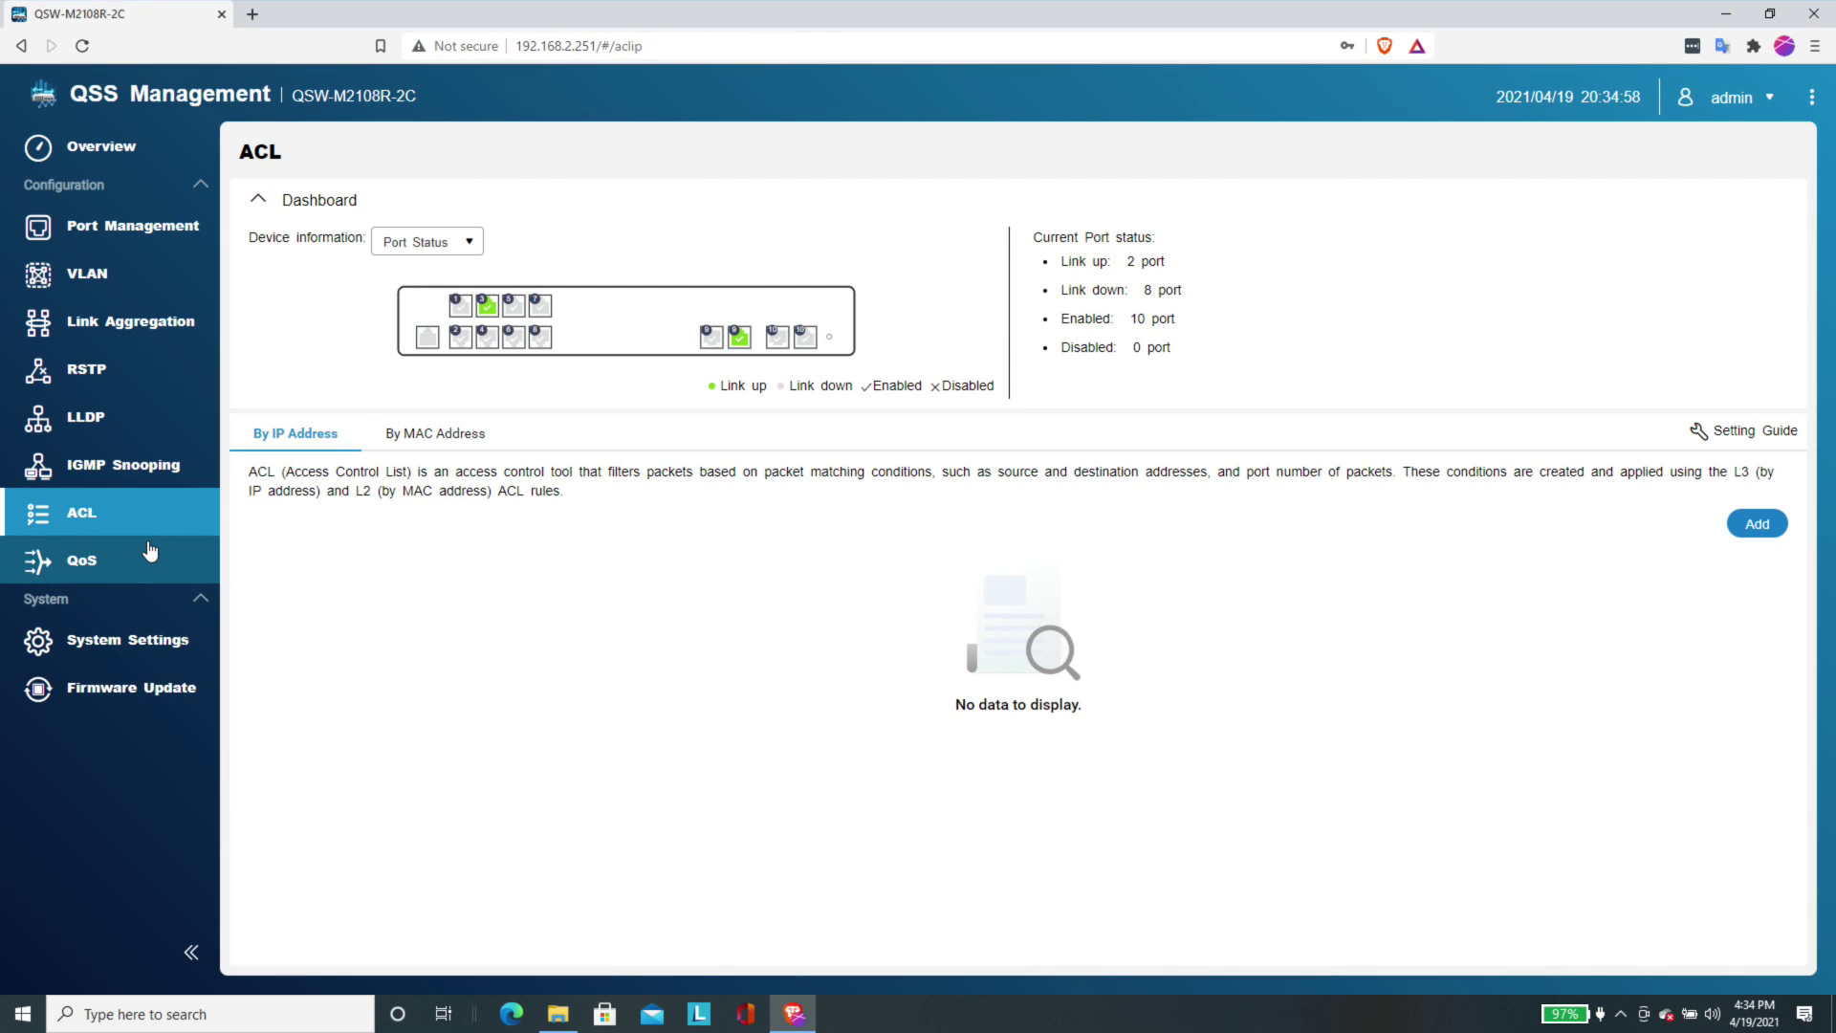
# - Review the QoS page's DSCP inspection, CoS inspection and priority settings for each port
pyautogui.click(148, 559)
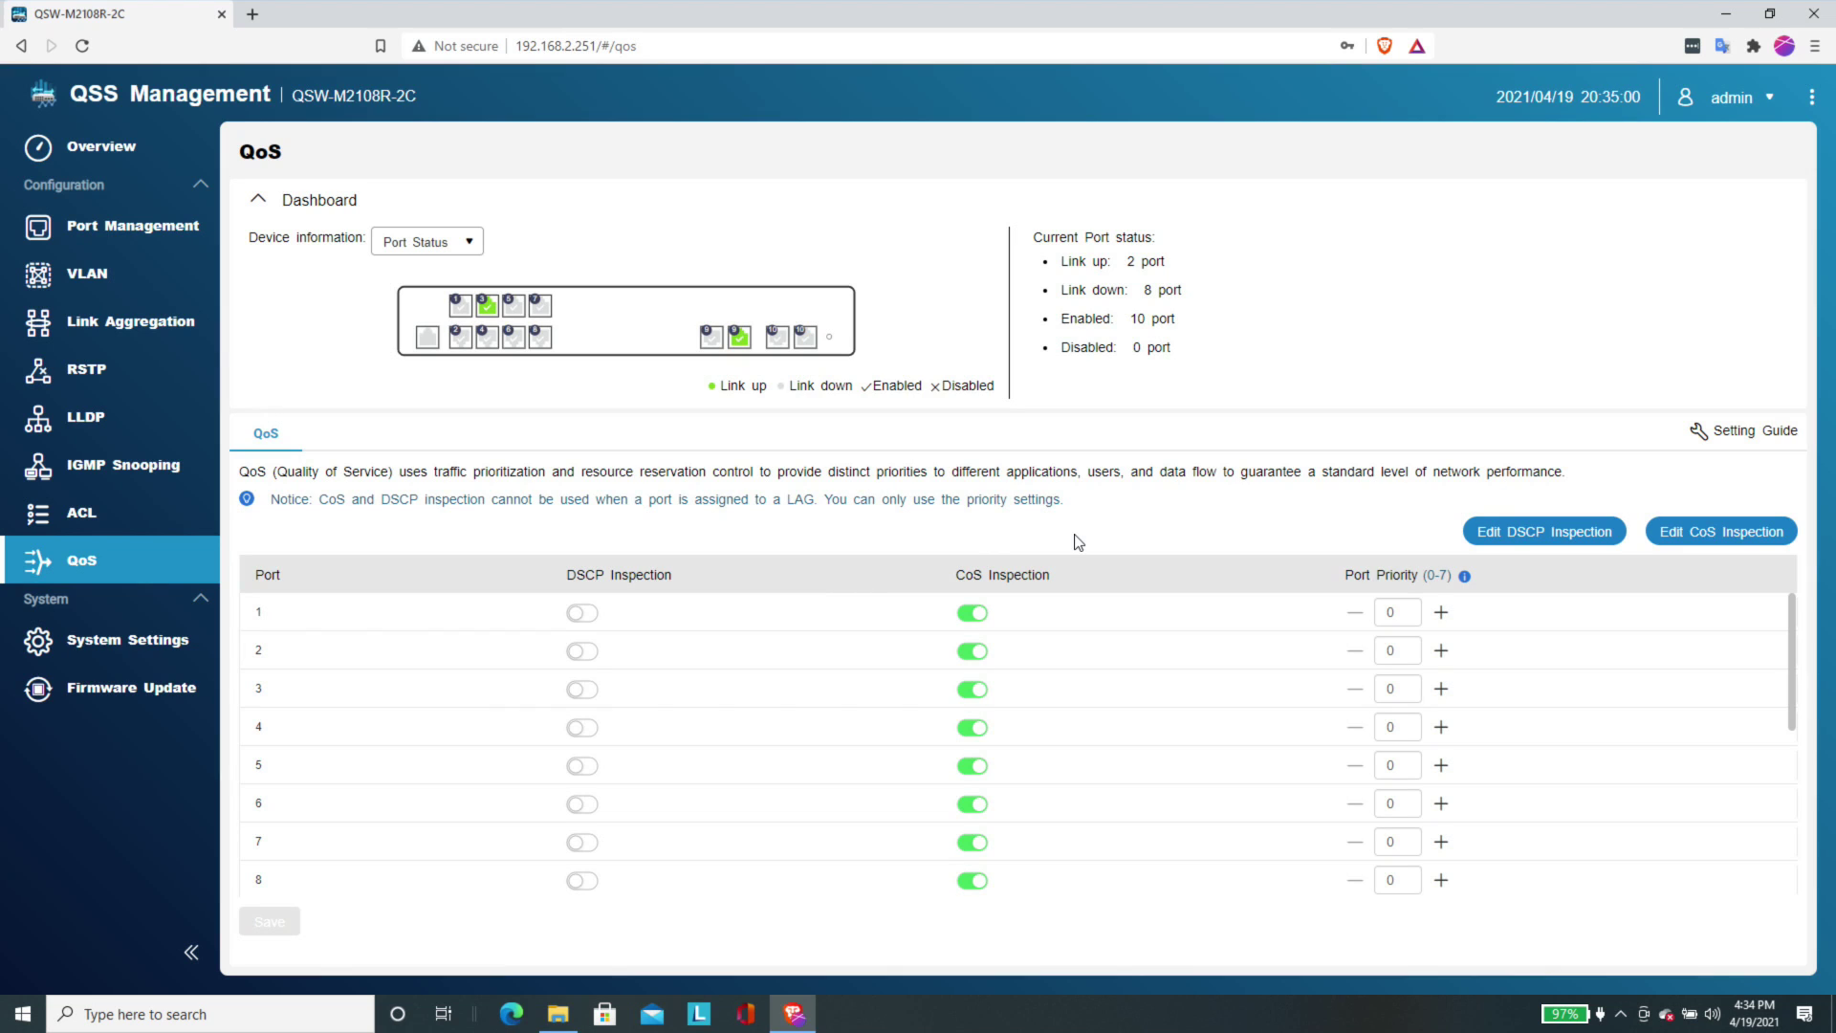
pyautogui.scroll(-3, 1100, 719)
pyautogui.scroll(3, 1099, 719)
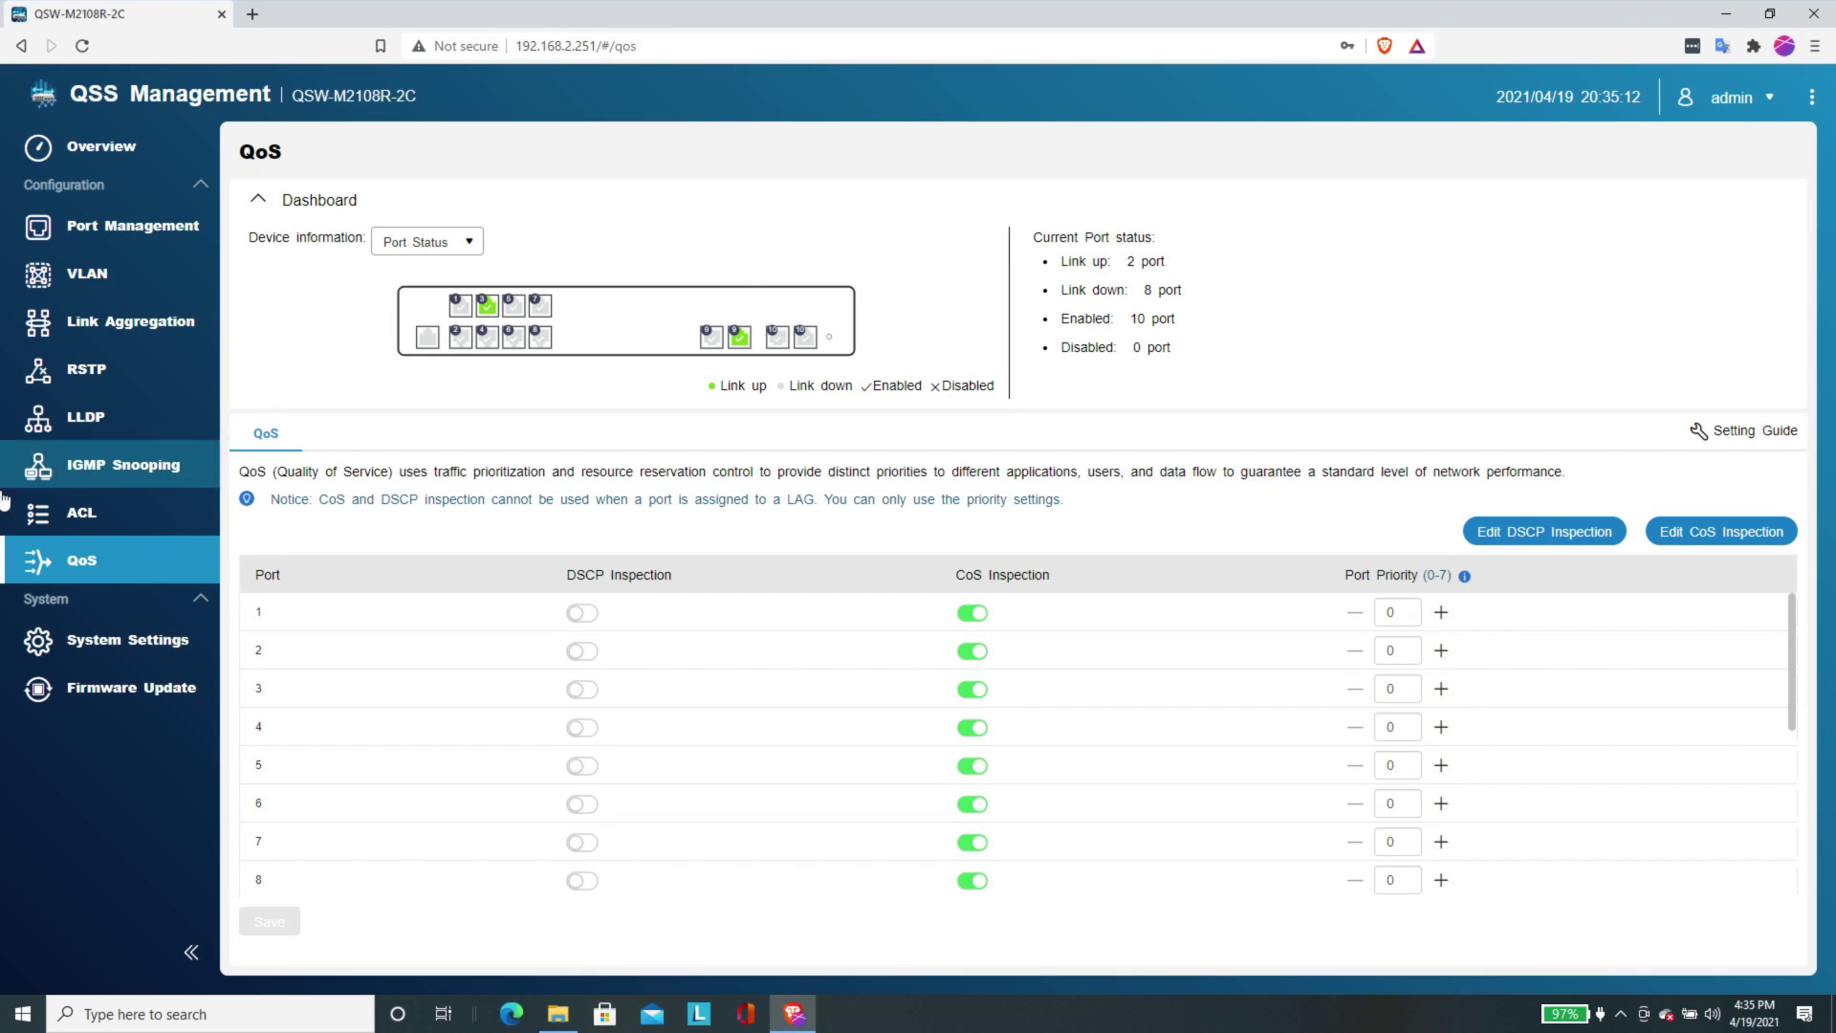
# - View the system information and password settings, and check the options offered for the signed-in account
pyautogui.click(72, 644)
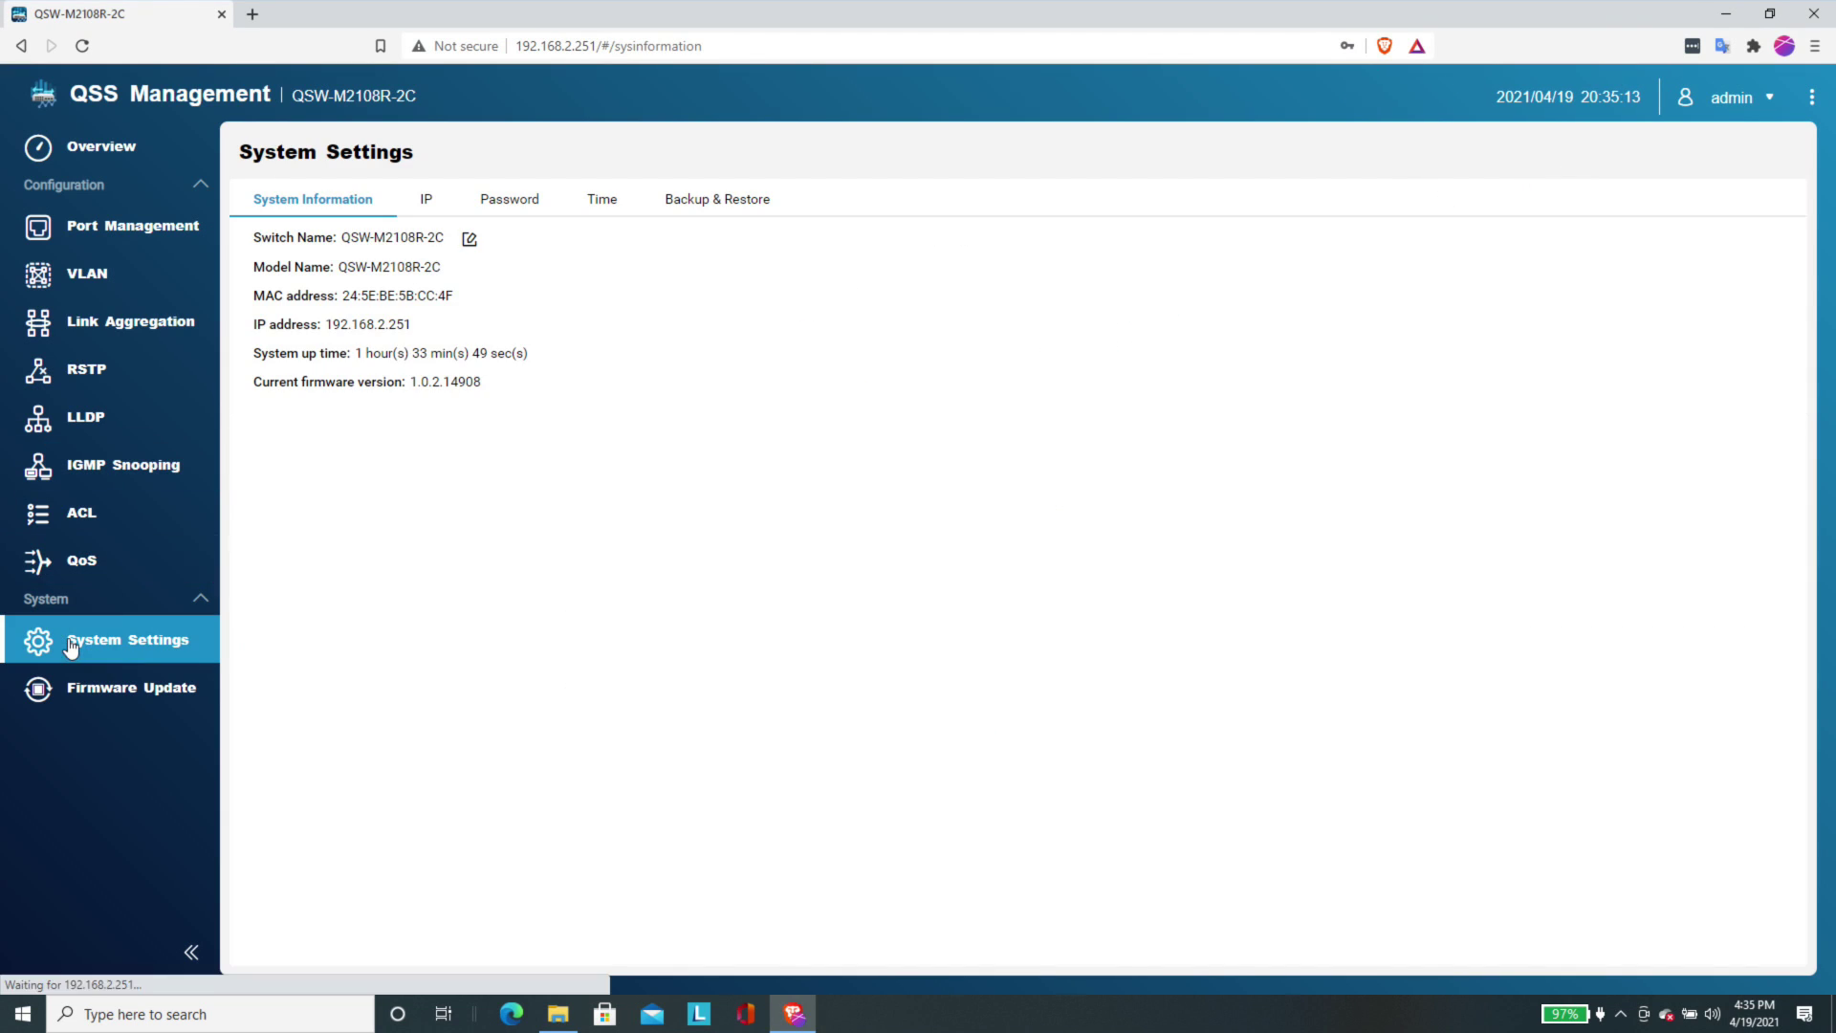
pyautogui.click(521, 200)
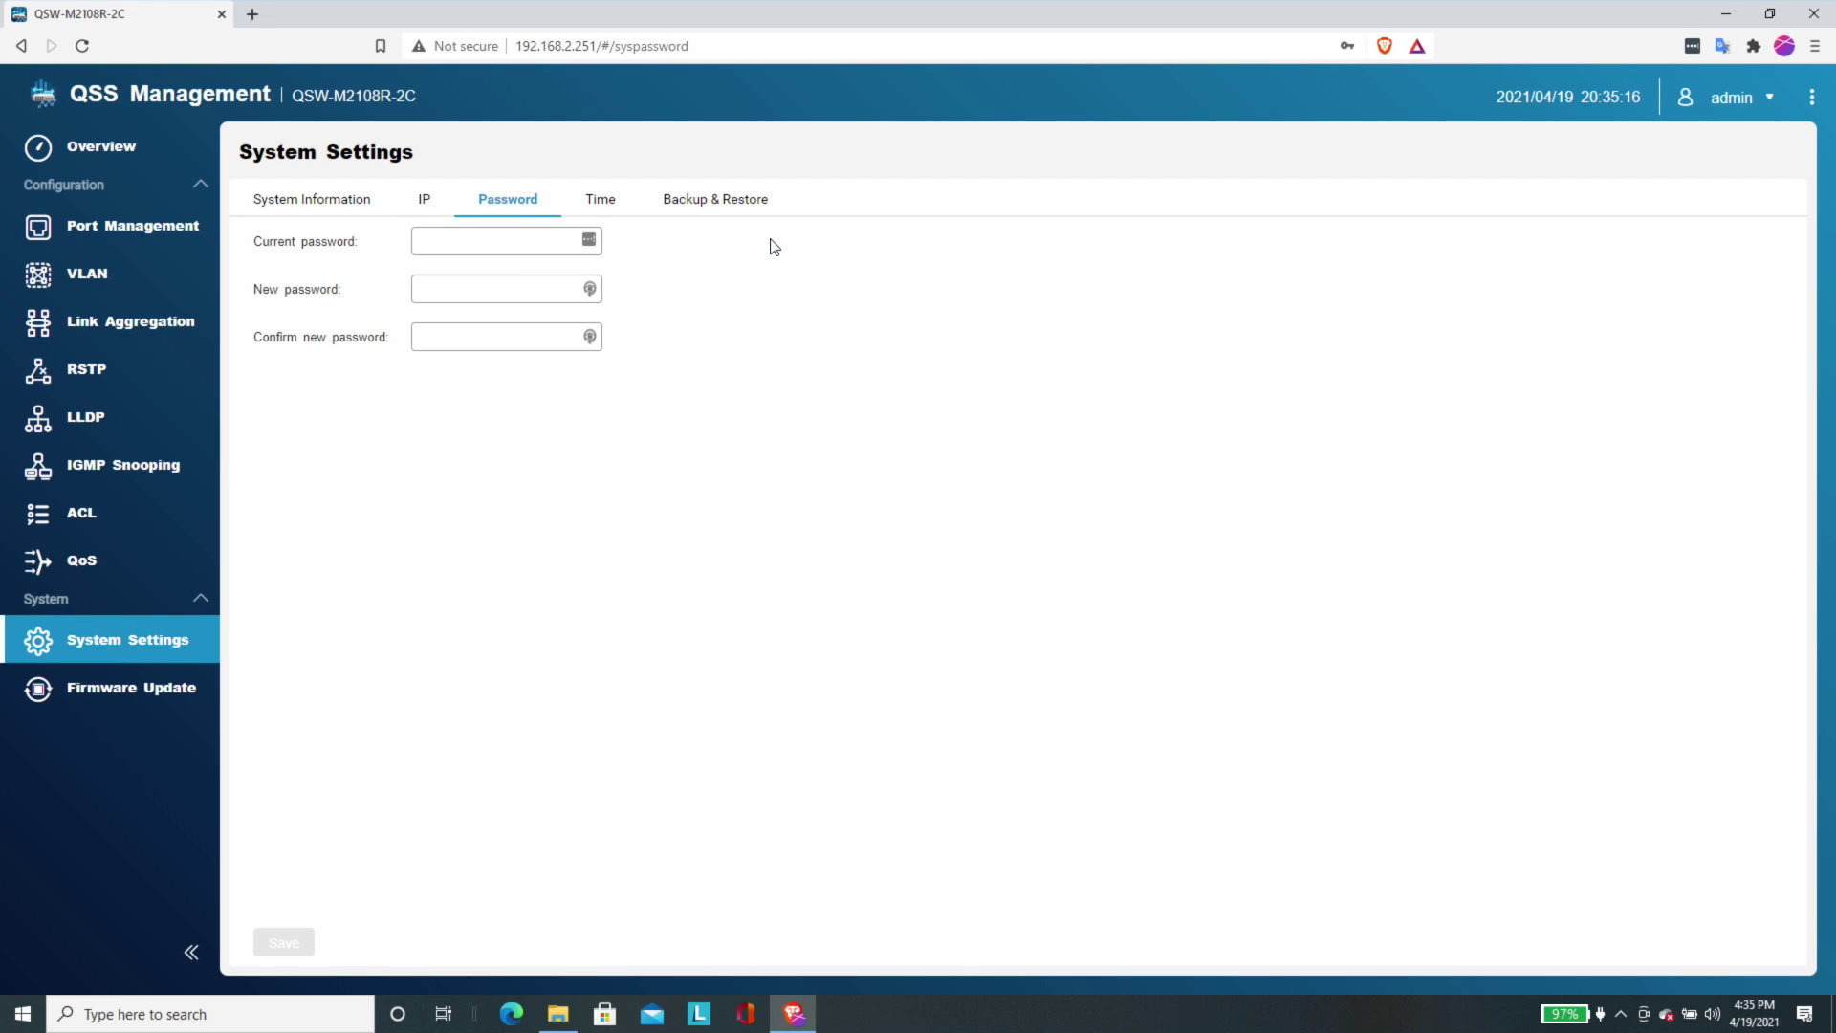
pyautogui.click(1754, 97)
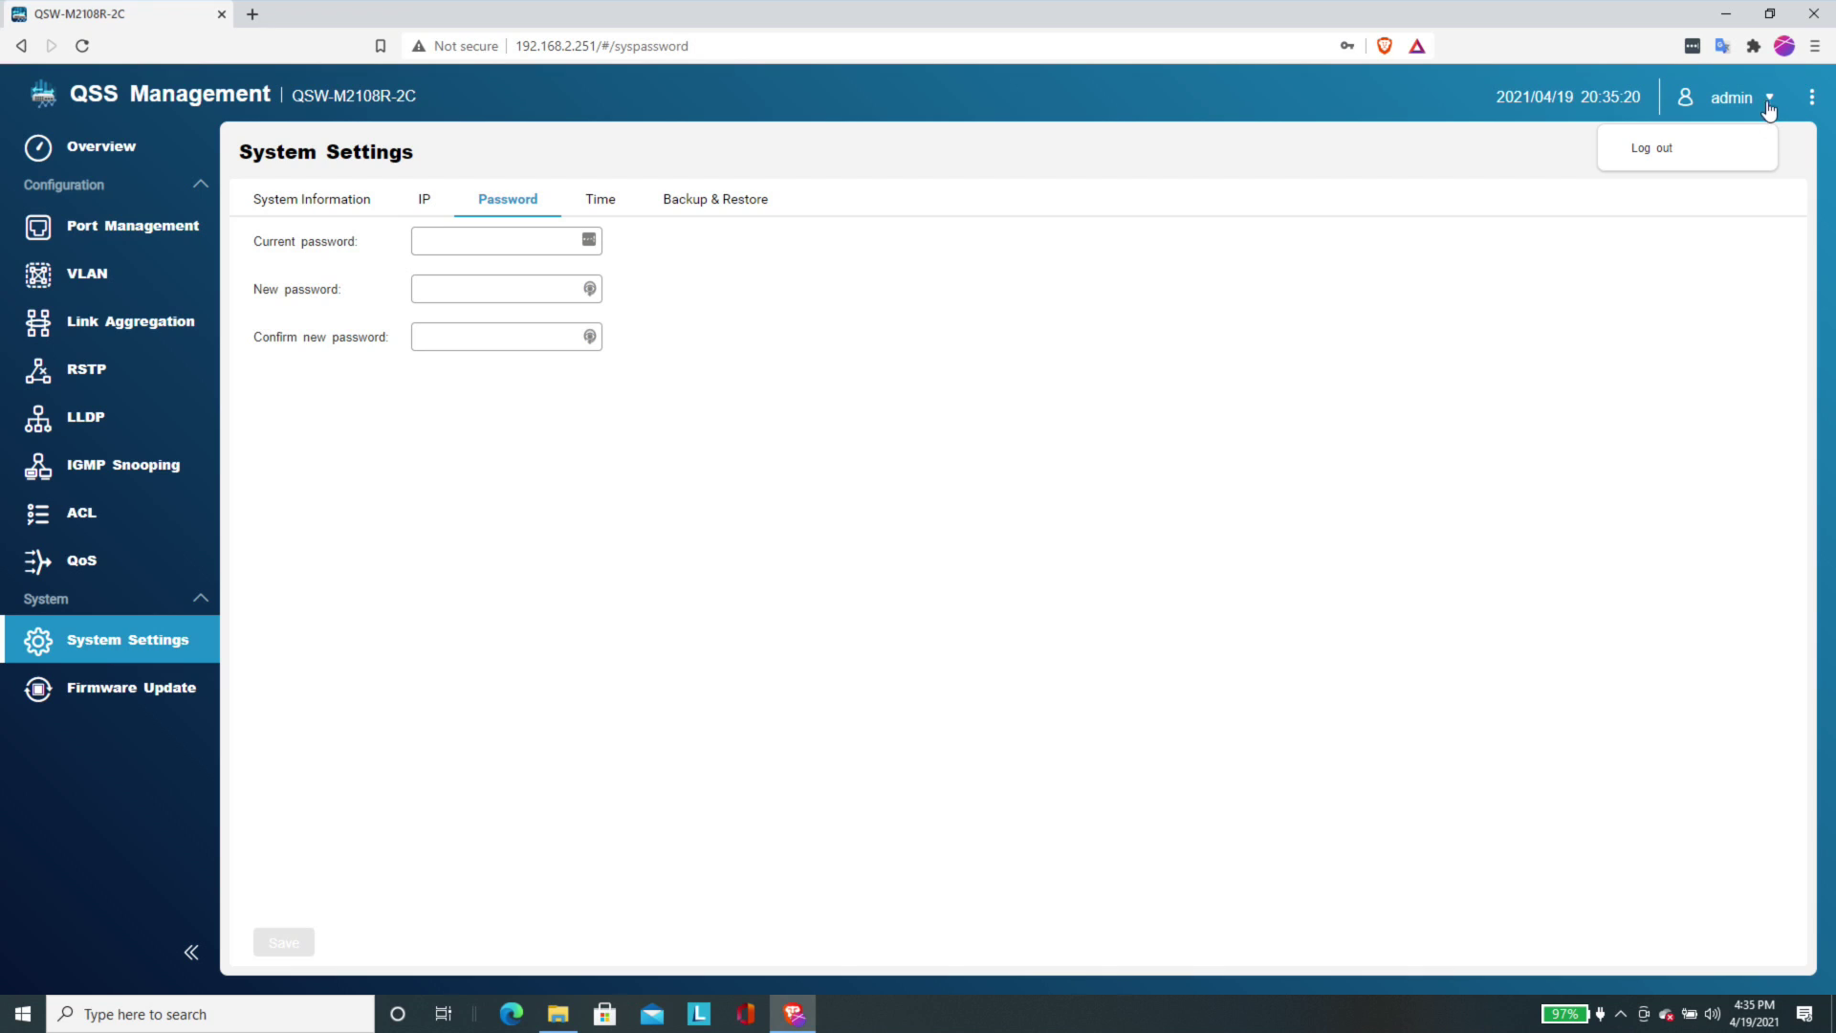
pyautogui.click(1529, 469)
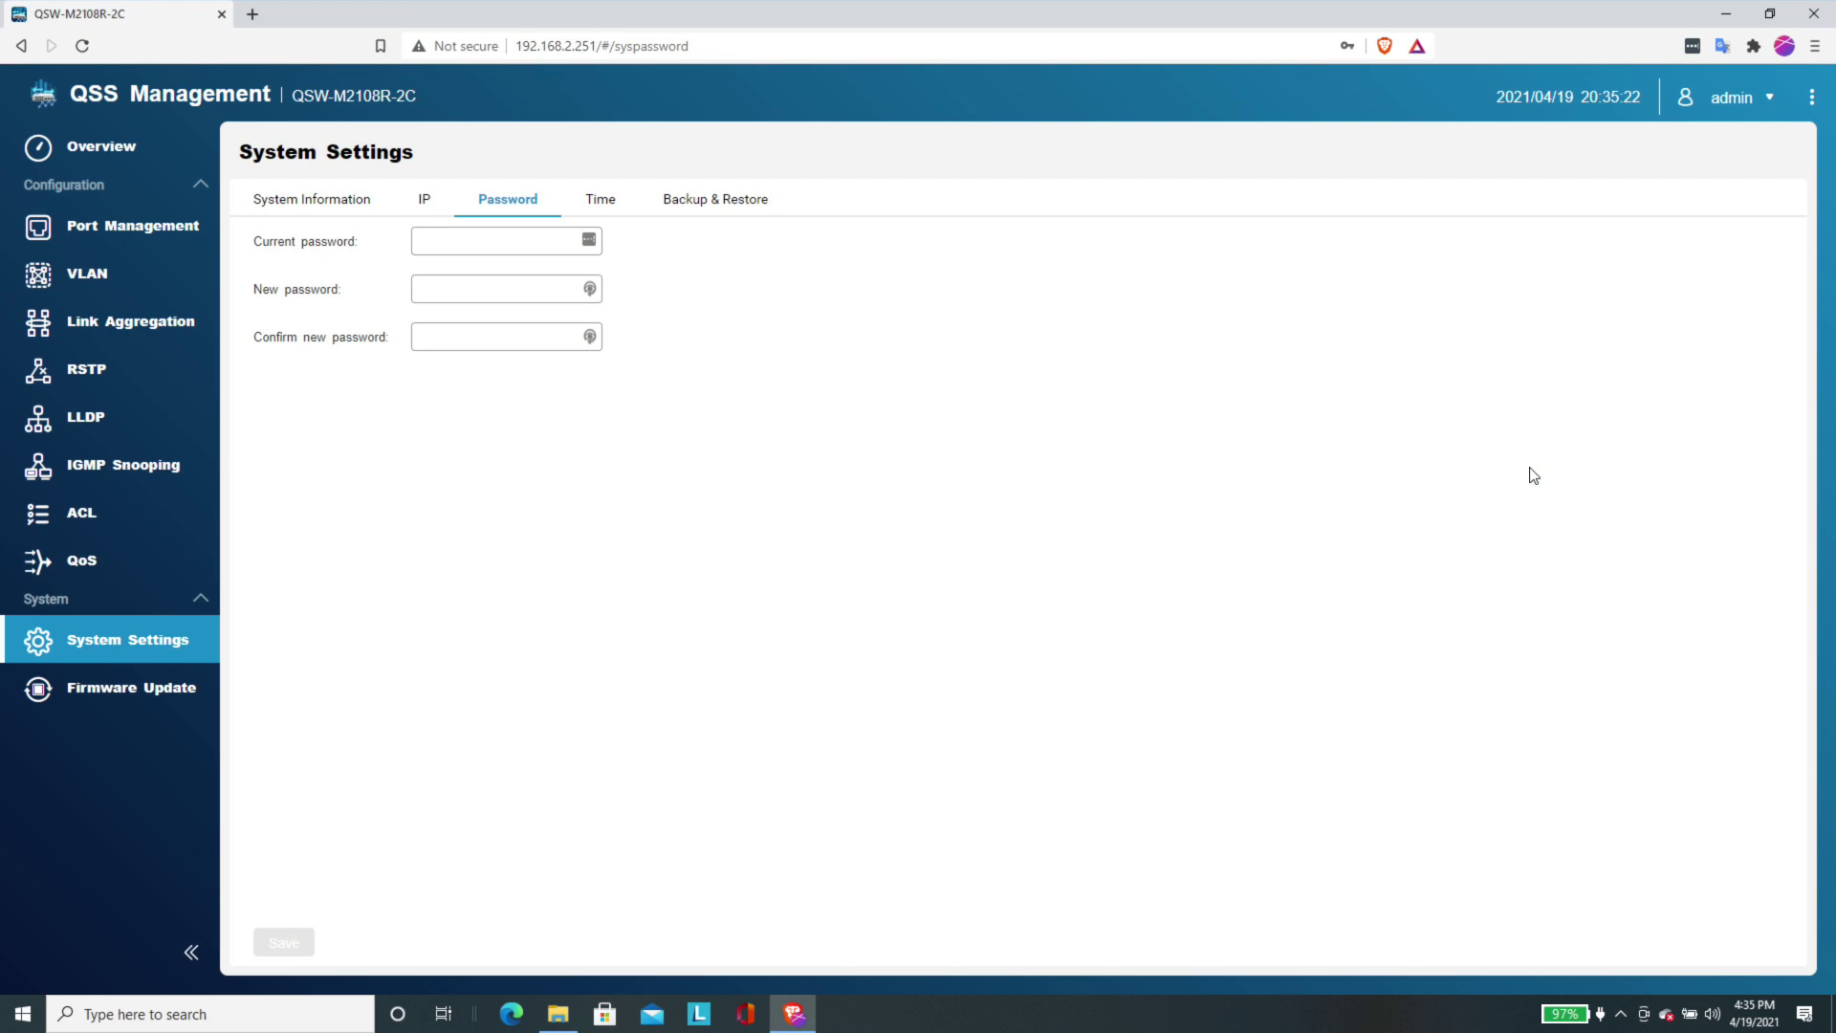